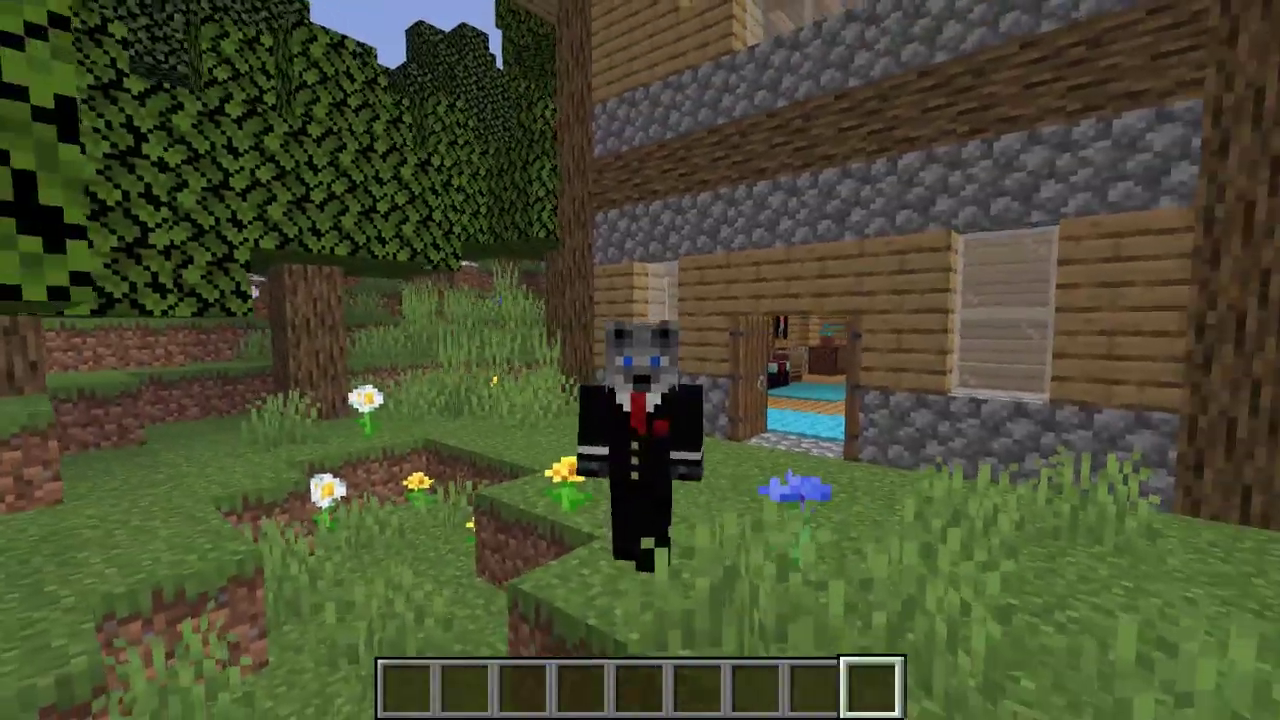
Switch to first-person view and enter the house's ground floor, with the first hotbar slot selected
{"action": "key", "text": "F5"}
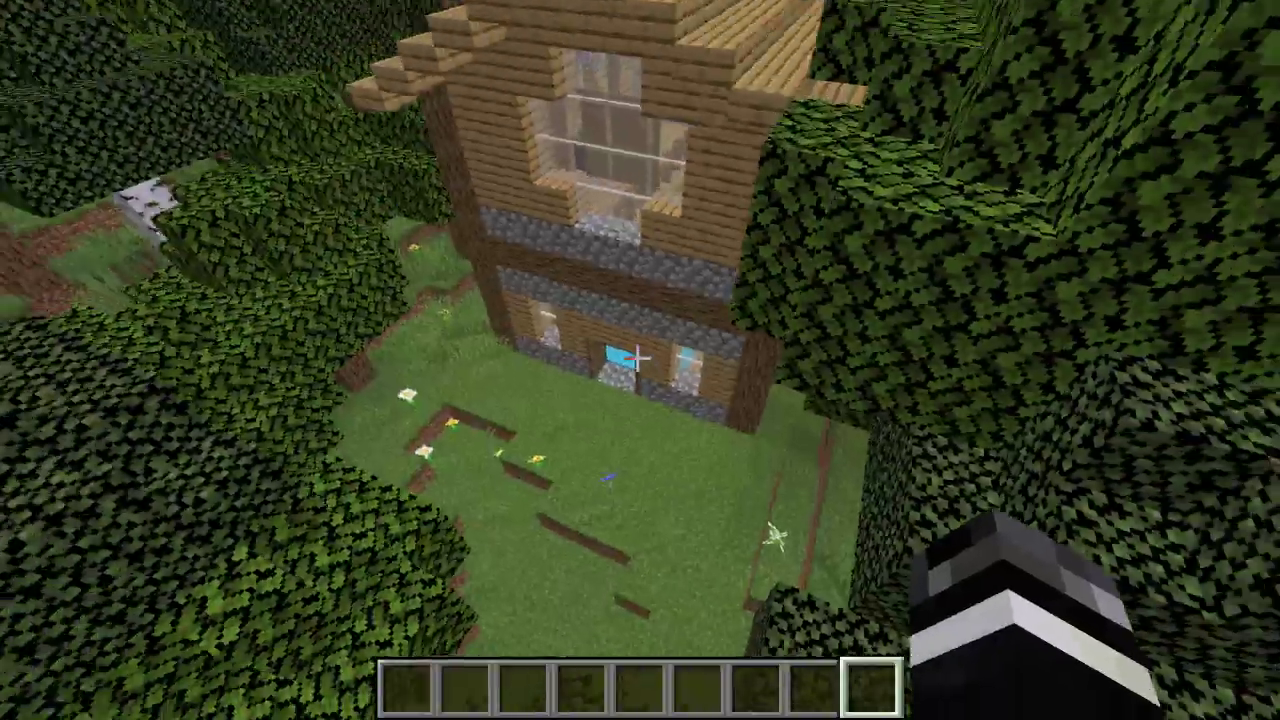
{"action": "key", "text": "w"}
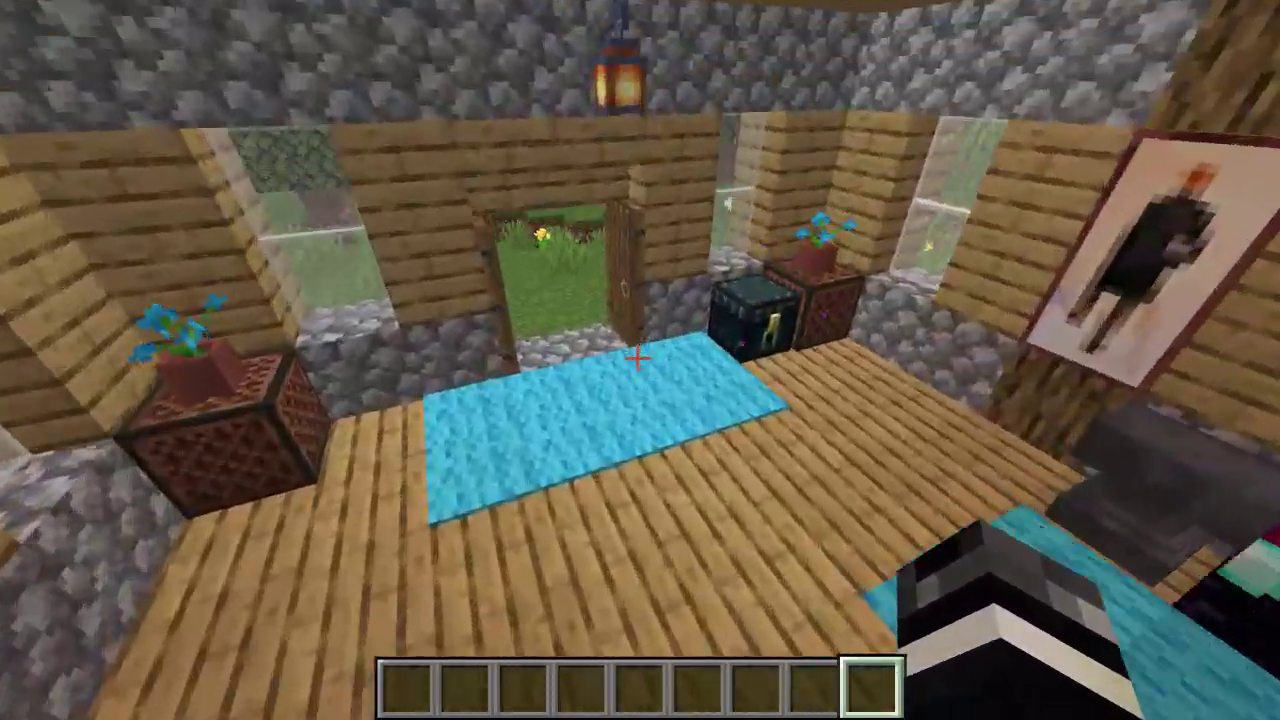
{"action": "scroll", "coordinate": [640, 360], "scroll_direction": "down", "scroll_amount": 1}
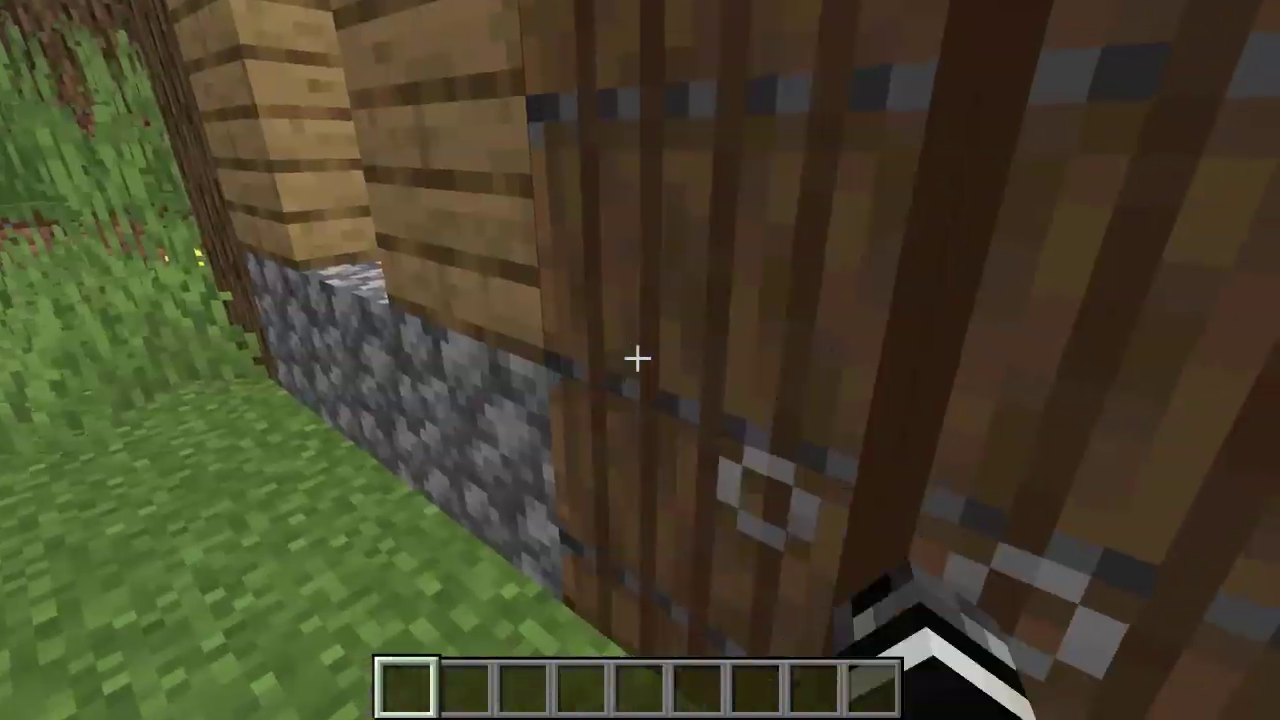
Toggle the house's front door, go inside, and climb to the bedroom doorway on the upper floor
{"action": "right_click", "coordinate": [637, 358]}
{"action": "right_click", "coordinate": [637, 358]}
{"action": "key", "text": "w"}
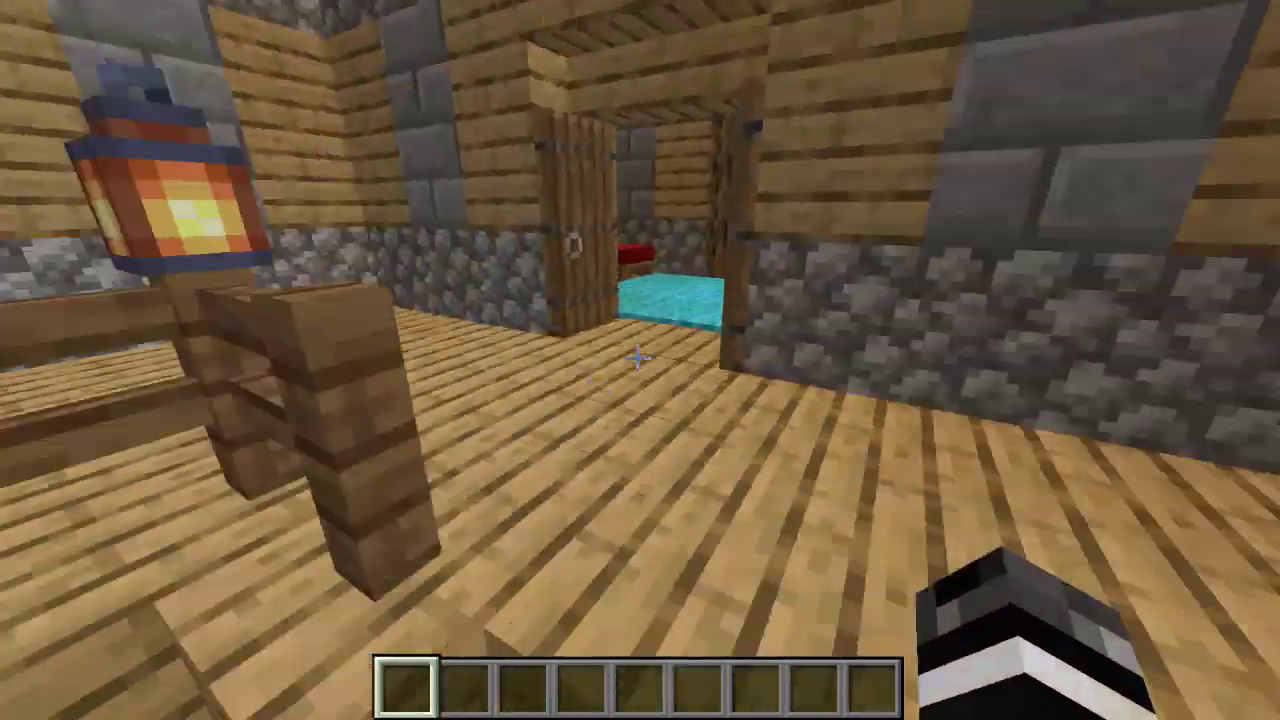
{"action": "key", "text": "w"}
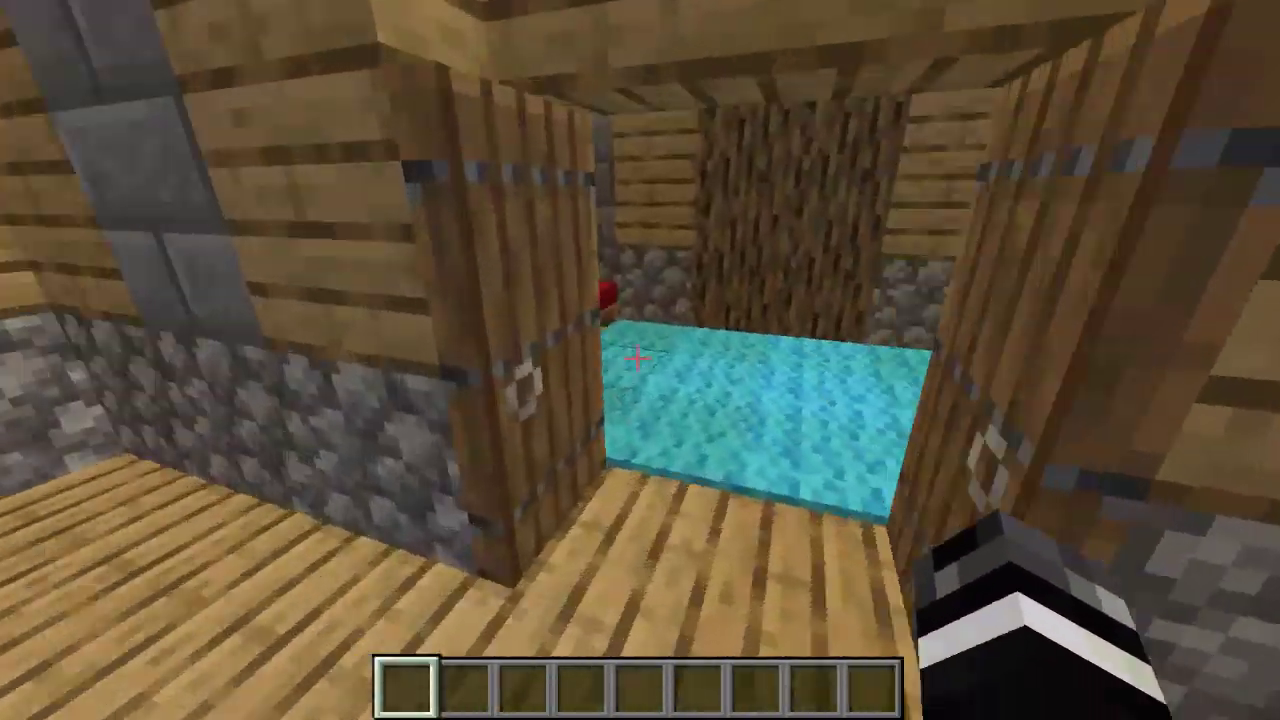
{"action": "key", "text": "w"}
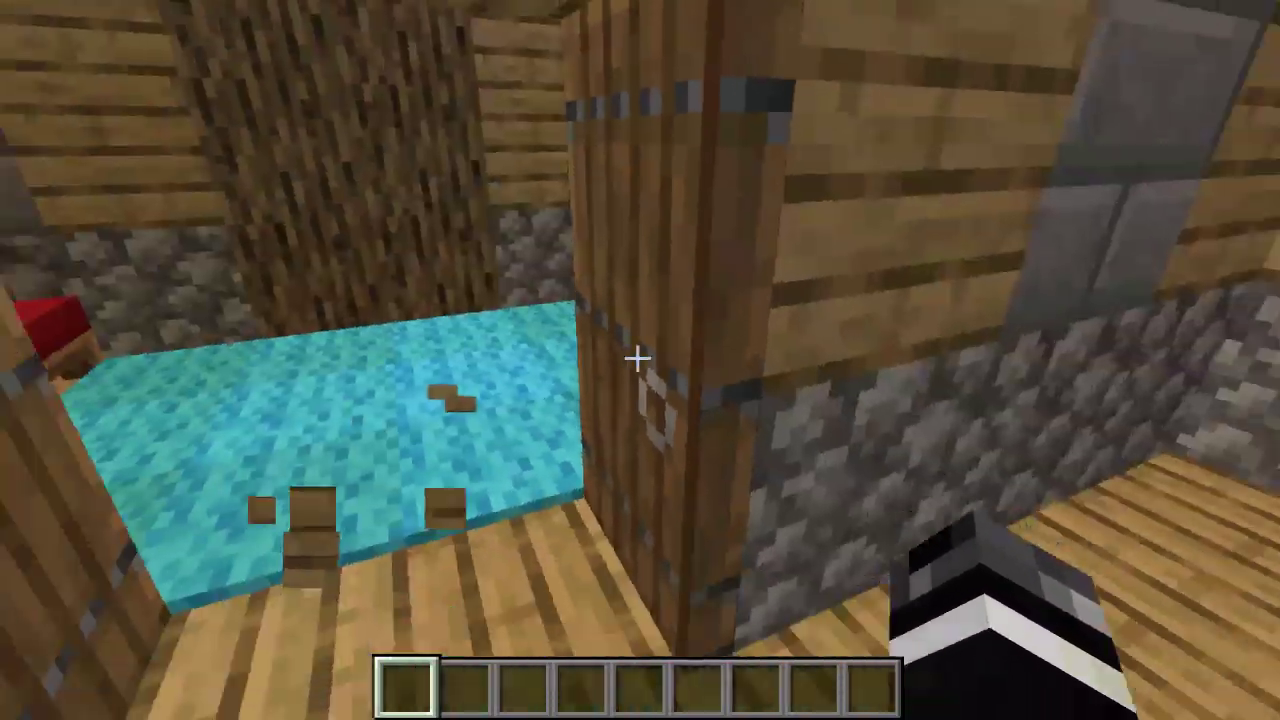
Toggle the upstairs bedroom door and go back down past the railing to the front door
{"action": "right_click", "coordinate": [637, 358]}
{"action": "right_click", "coordinate": [637, 358]}
{"action": "right_click", "coordinate": [637, 358]}
{"action": "key", "text": "w"}
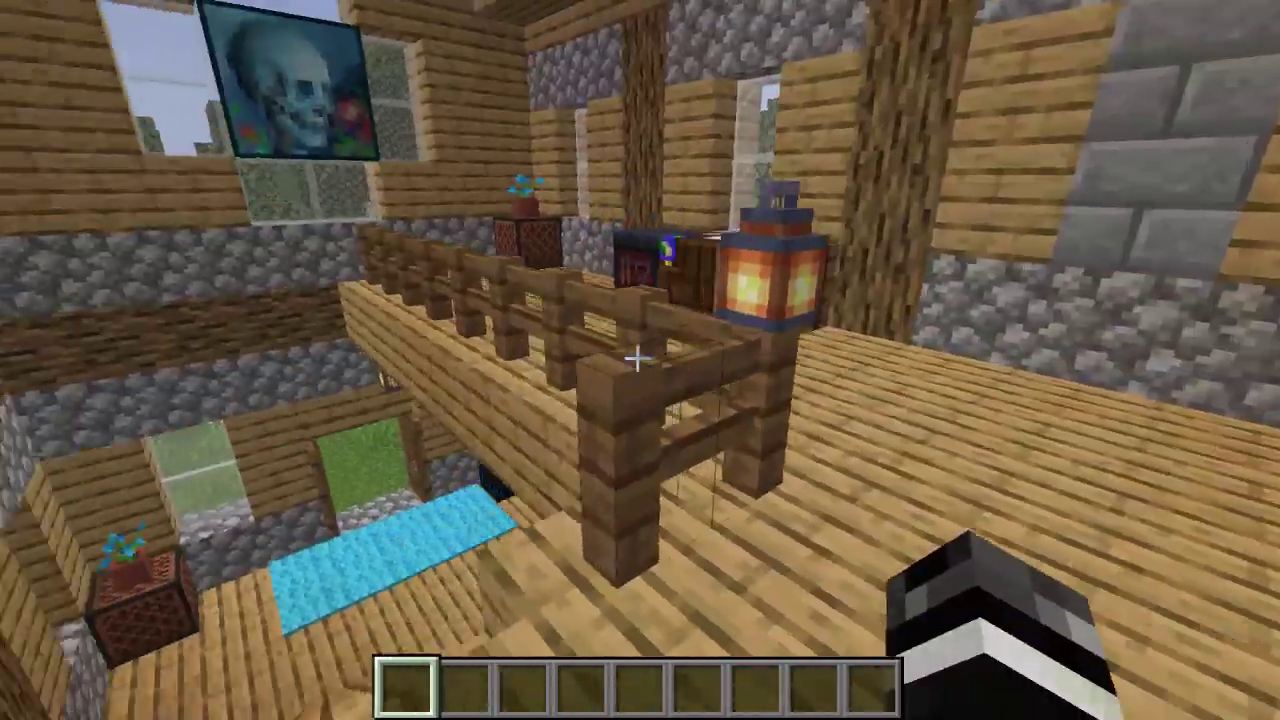
{"action": "key", "text": "w"}
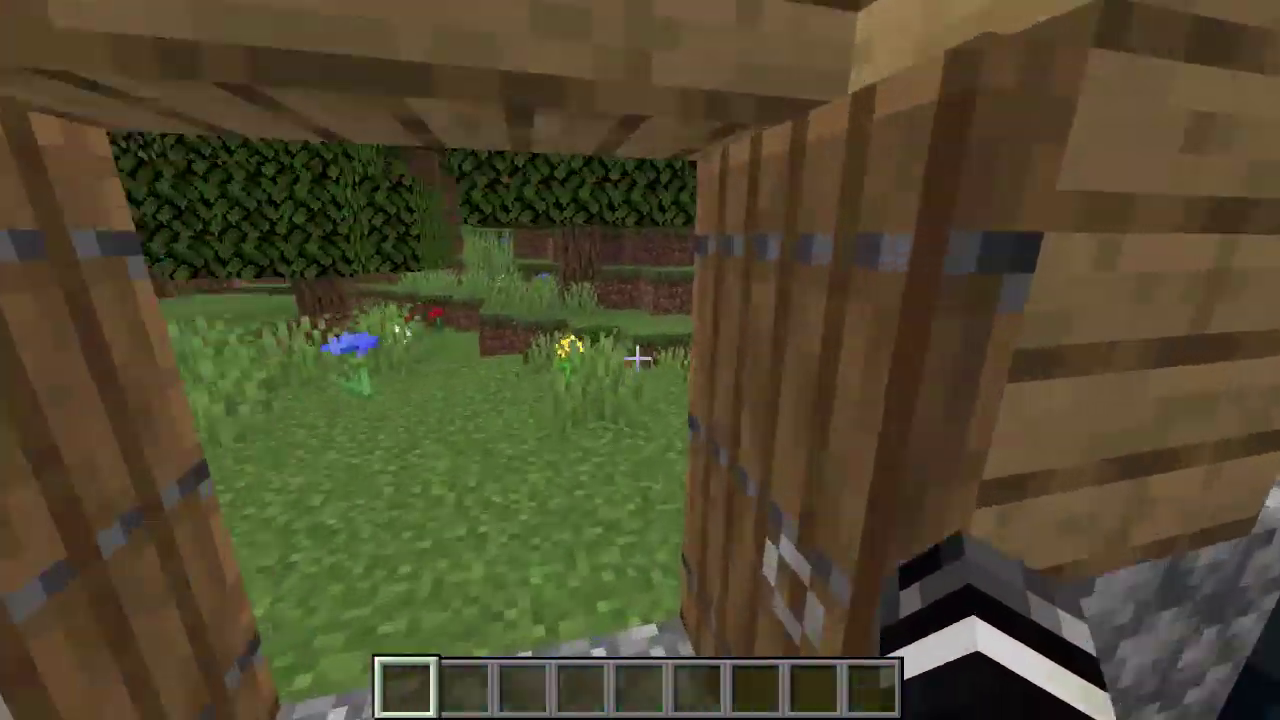
Switch to the front-facing third-person view and walk along the outside of the house's front wall
{"action": "key", "text": "F5"}
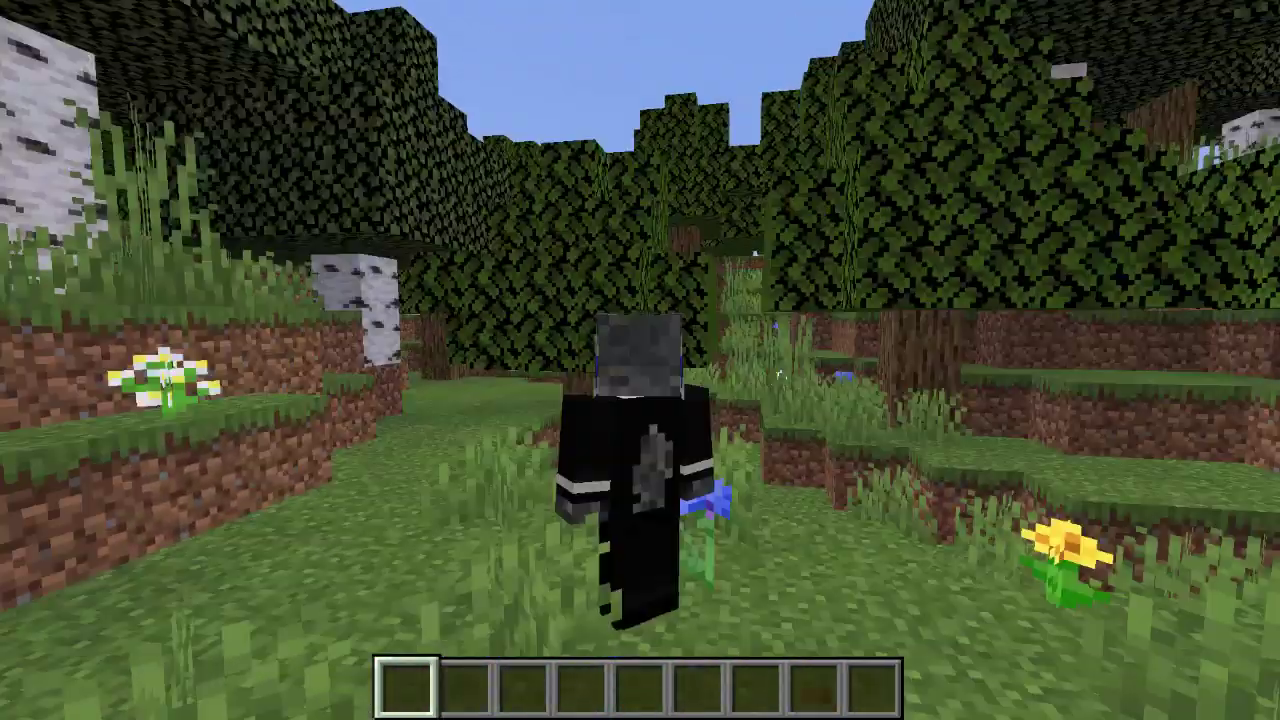
{"action": "key", "text": "F5"}
{"action": "key", "text": "w"}
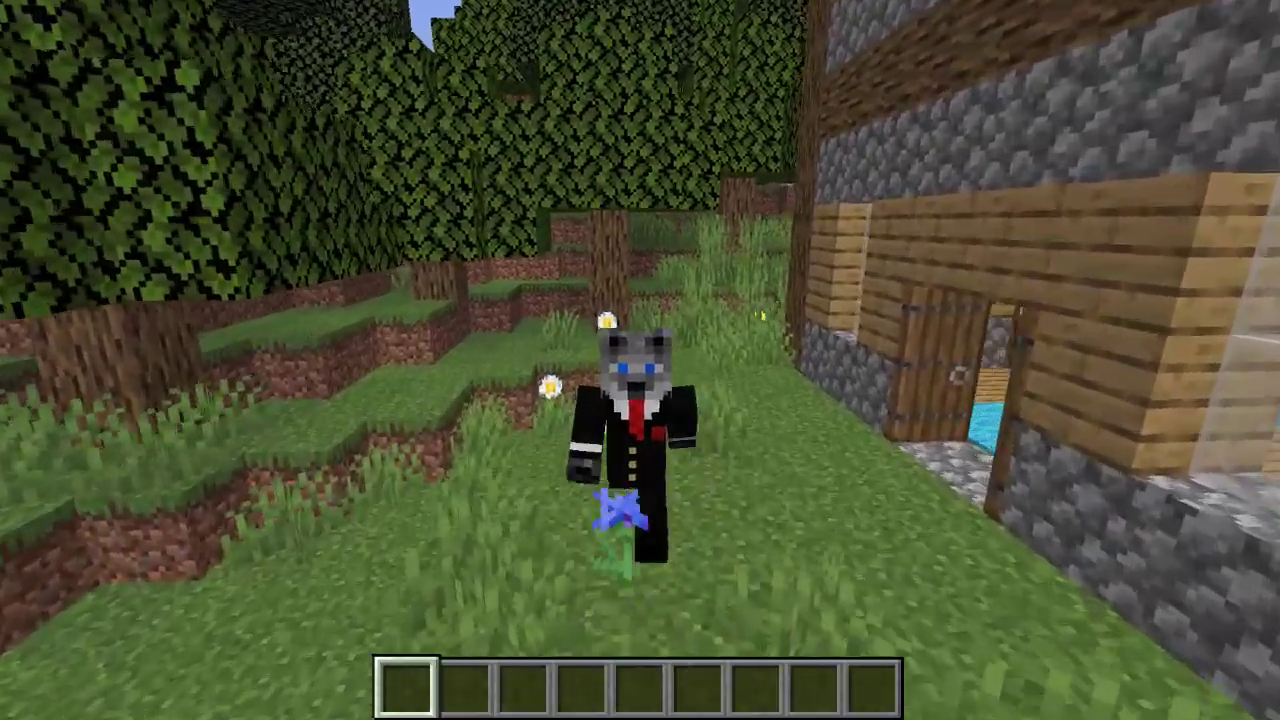
{"action": "key", "text": "w"}
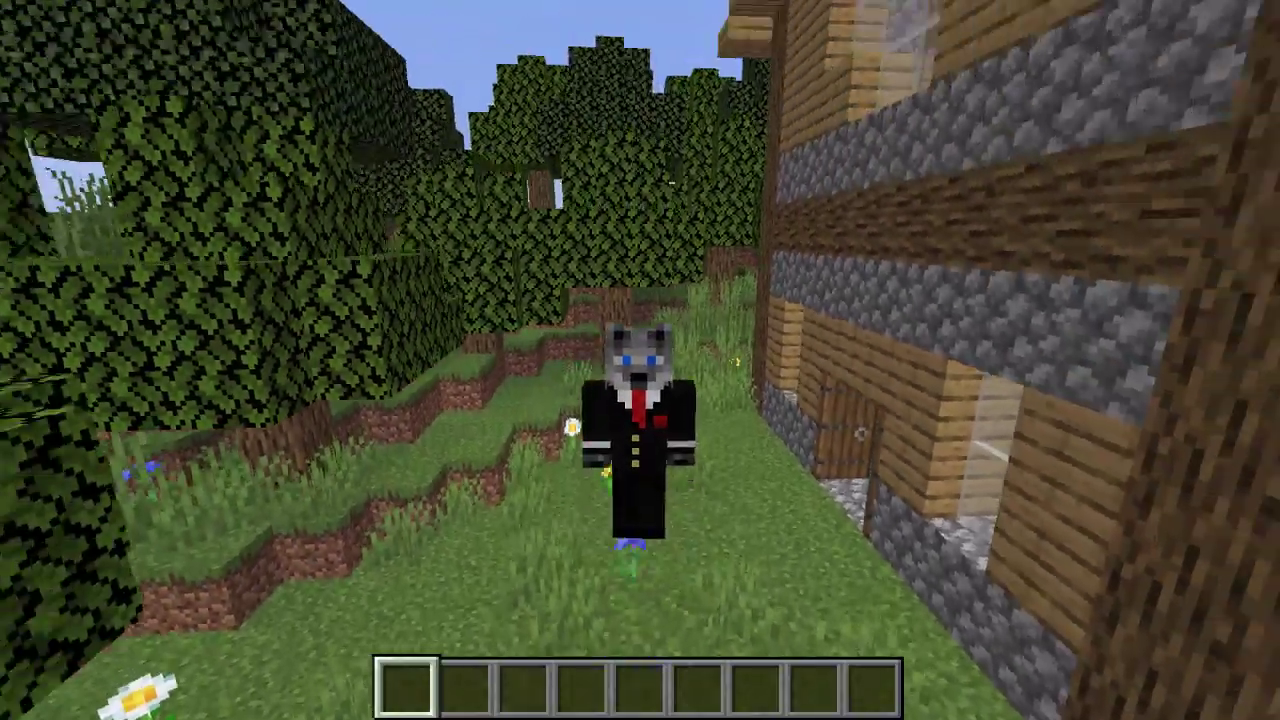
Fly up to the house's roof ridge and return to the grass in front of the door
{"action": "key", "text": "w"}
{"action": "key", "text": "space"}
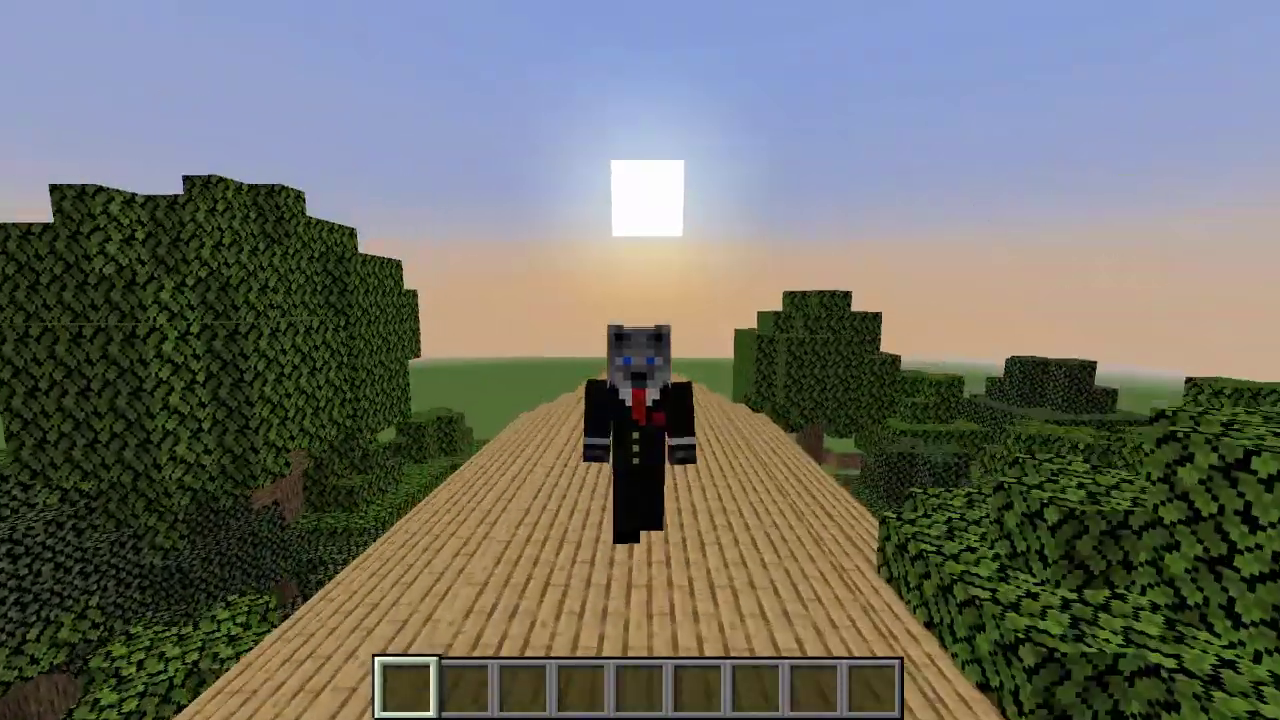
{"action": "key", "text": "w"}
{"action": "key", "text": "w"}
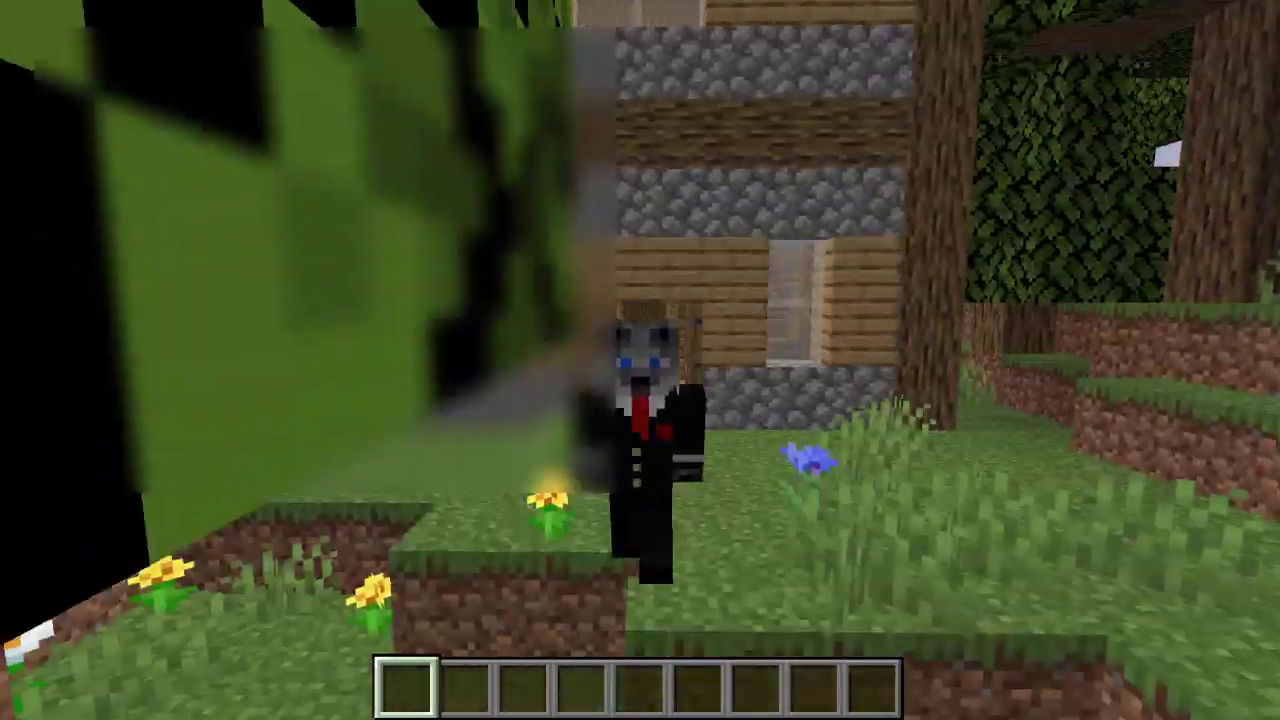
{"action": "key", "text": "w"}
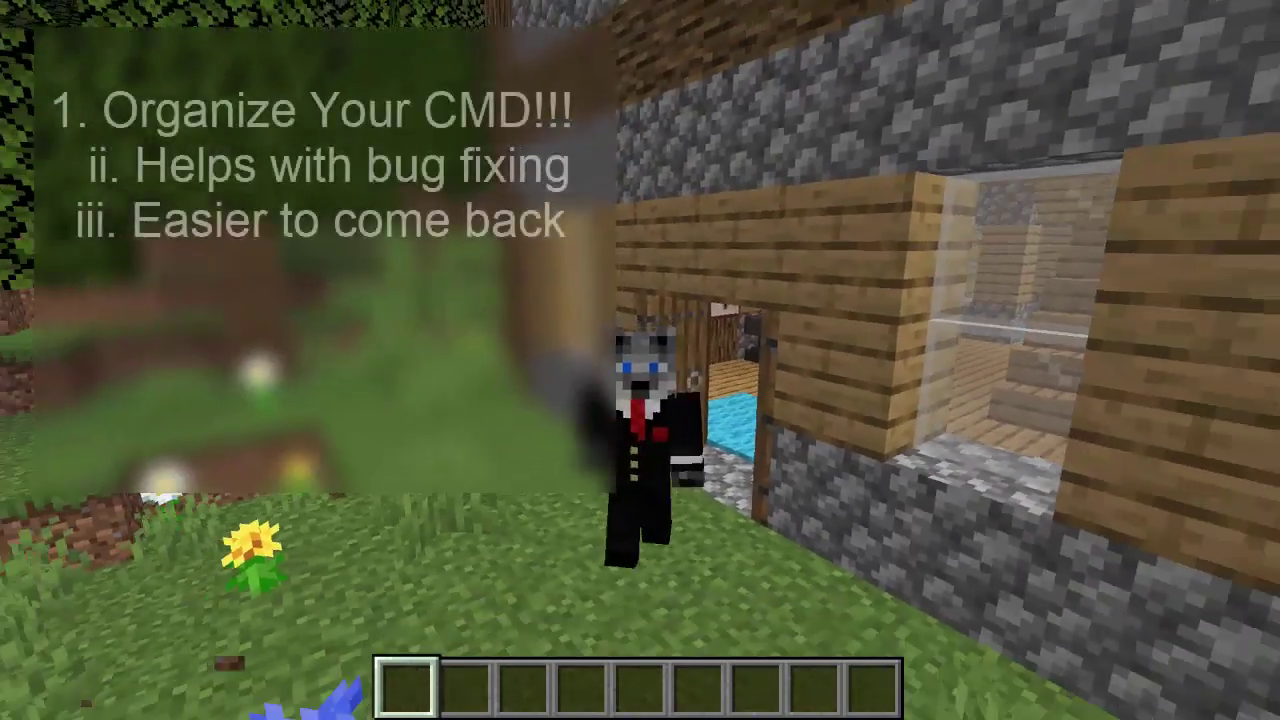
{"action": "key", "text": "w"}
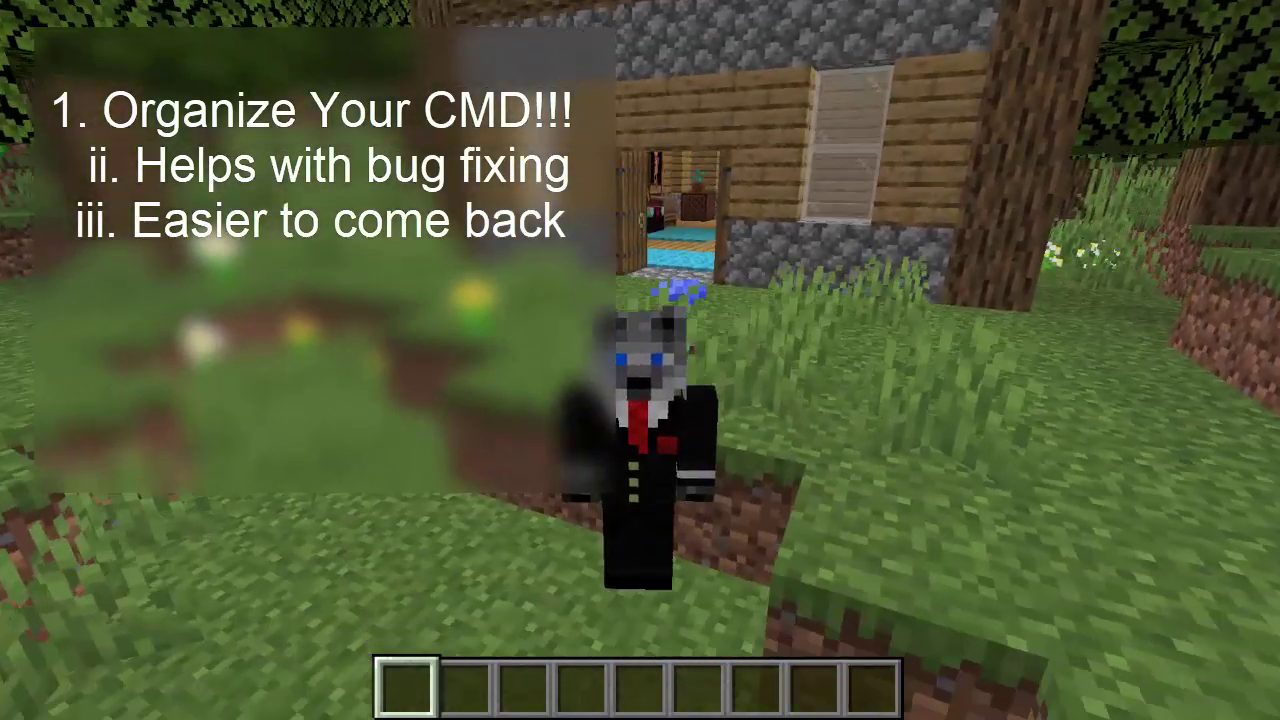
{"action": "key", "text": "w"}
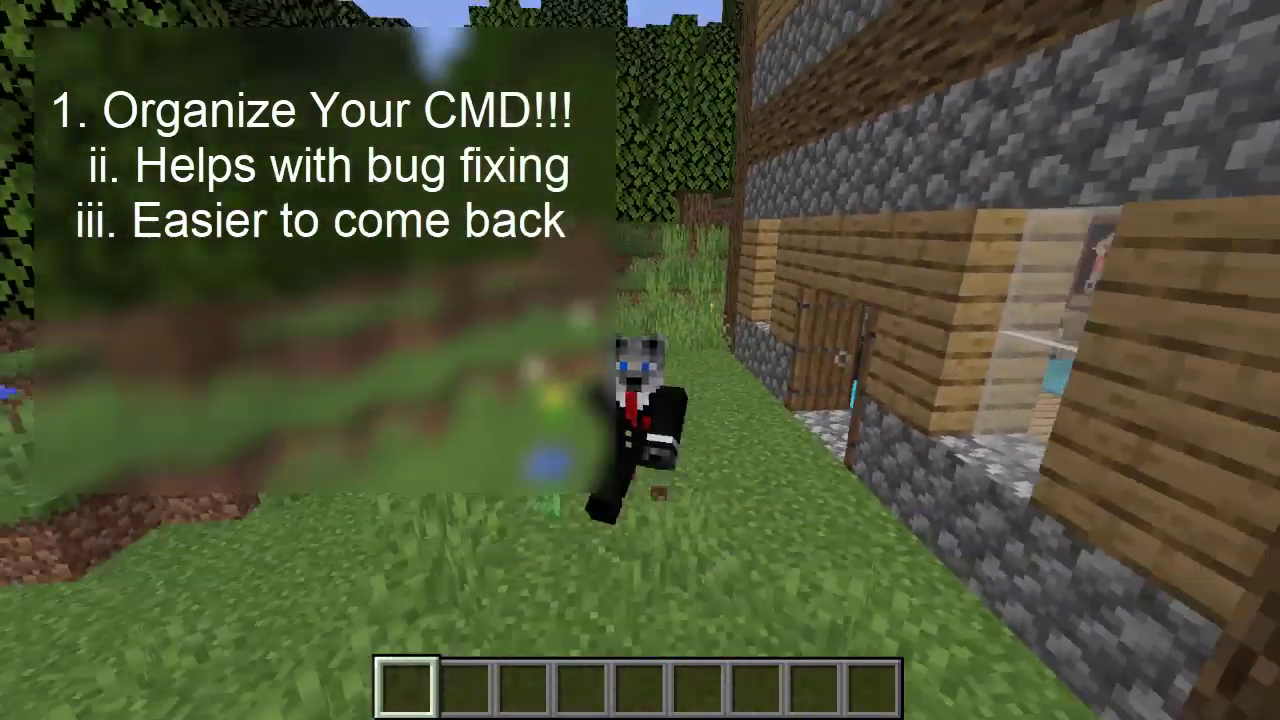
Switch back to first-person view and fly from the house over the nearby trees and back to the front door
{"action": "key", "text": "F5"}
{"action": "key", "text": "w"}
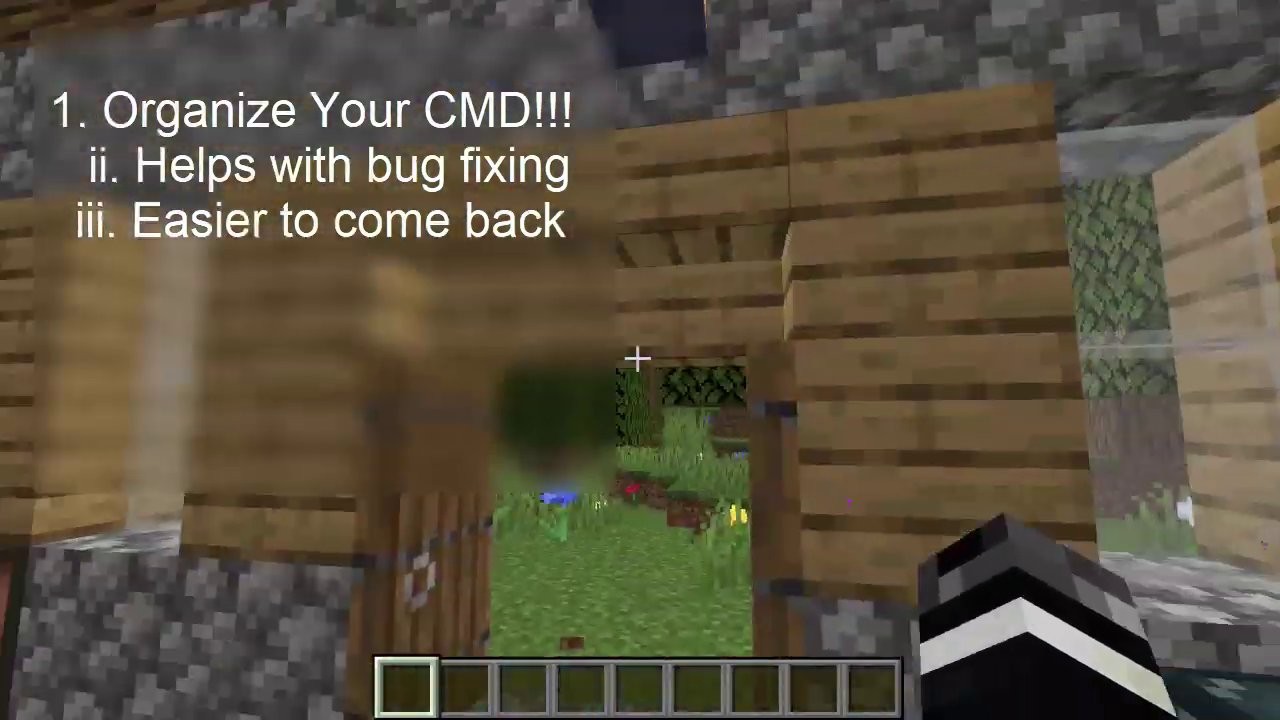
{"action": "key", "text": "w"}
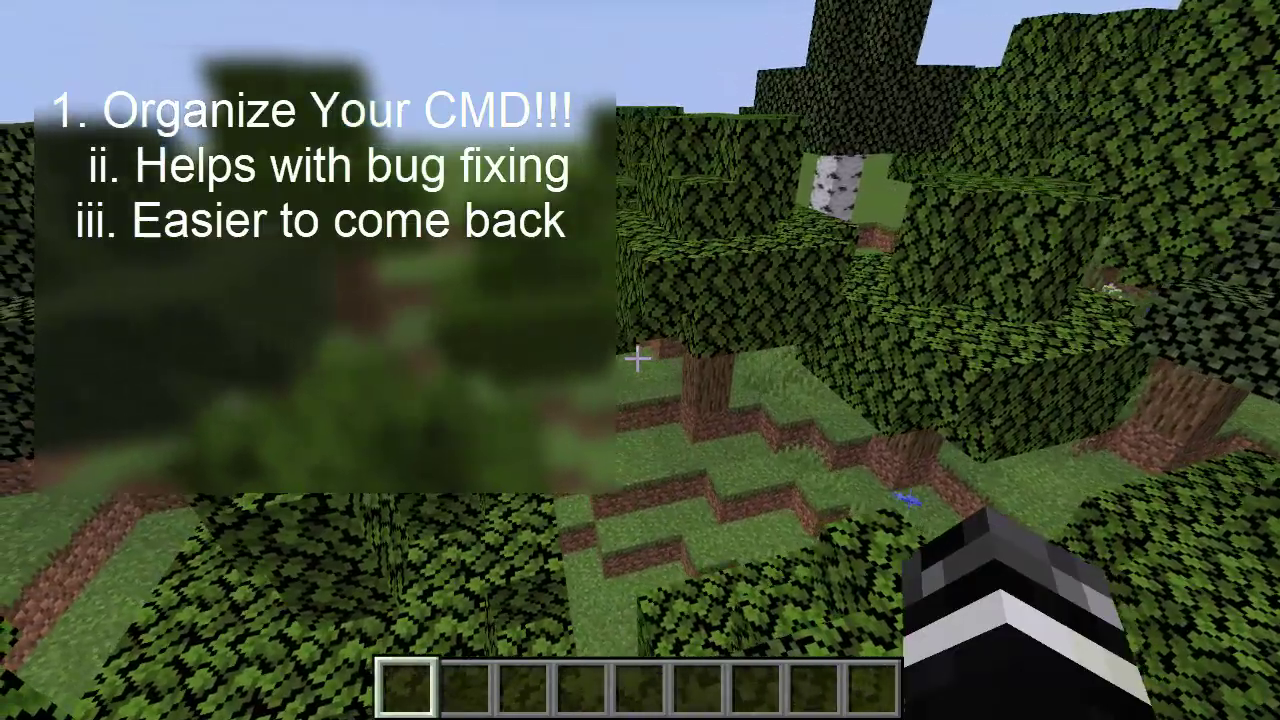
{"action": "key", "text": "w"}
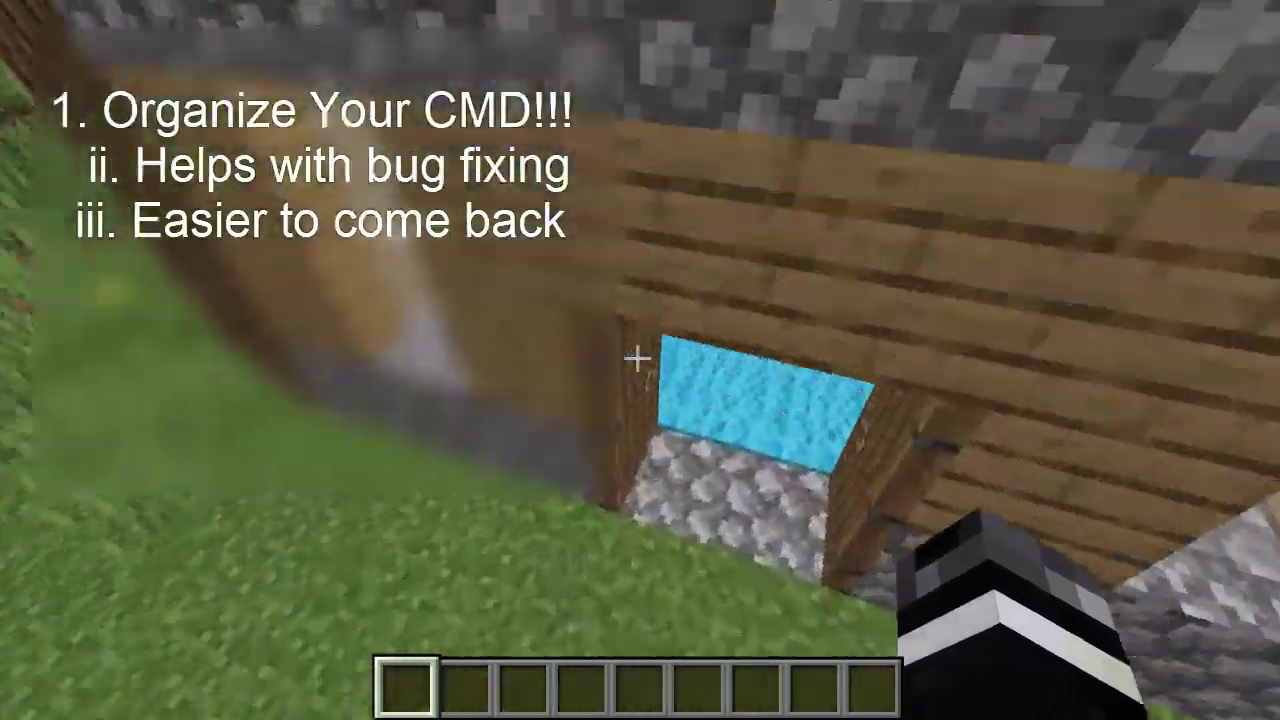
Go through the front door, climb to the upper floor, and return past the railing to the front yard
{"action": "key", "text": "w"}
{"action": "key", "text": "w"}
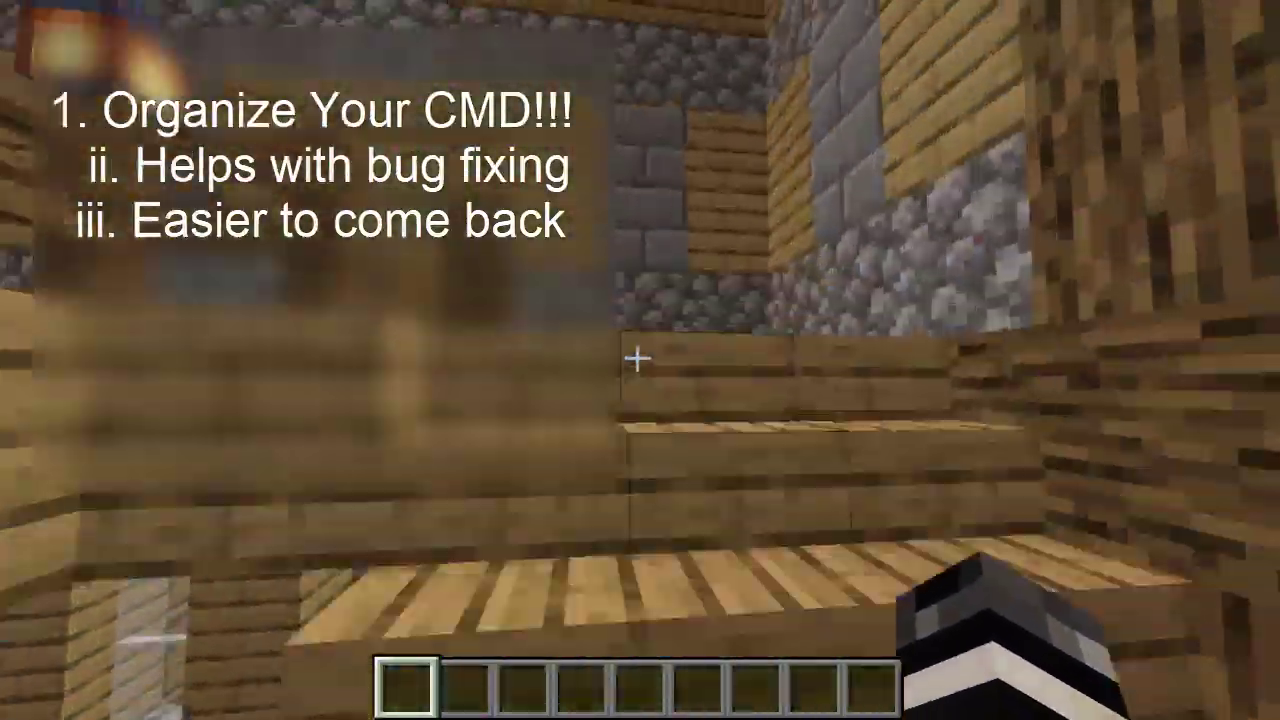
{"action": "key", "text": "w"}
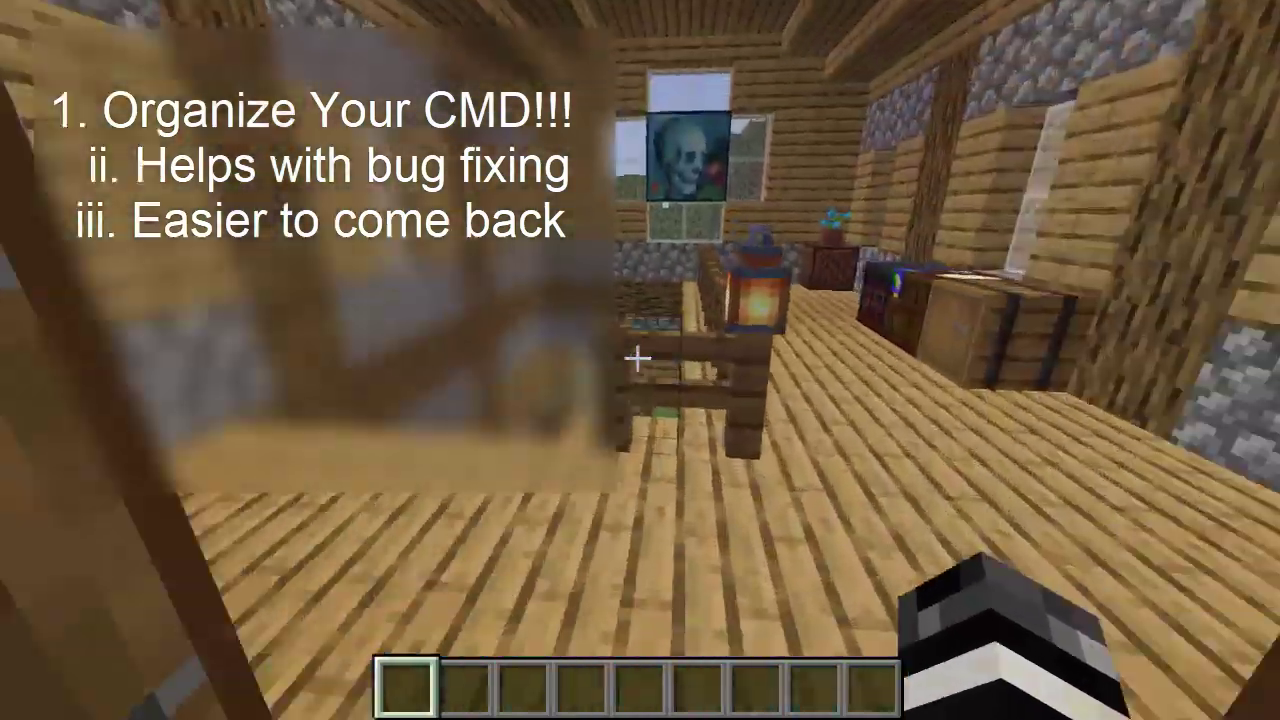
{"action": "key", "text": "w"}
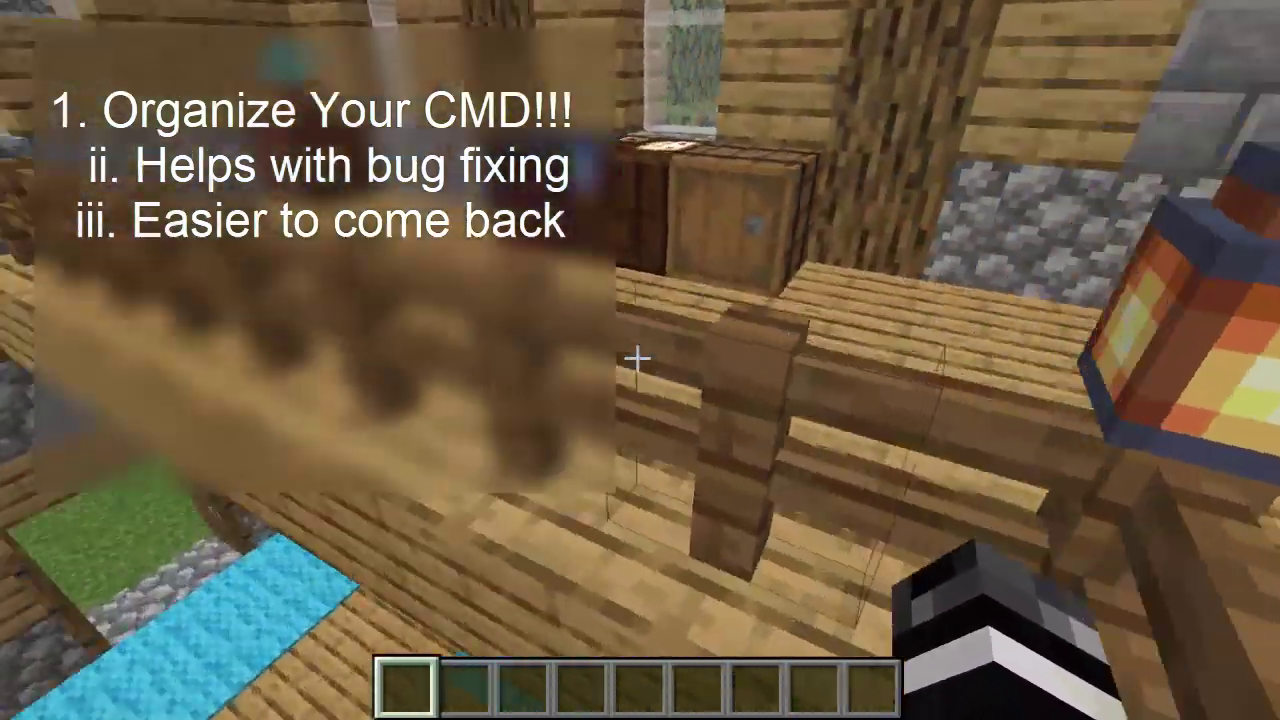
{"action": "key", "text": "w"}
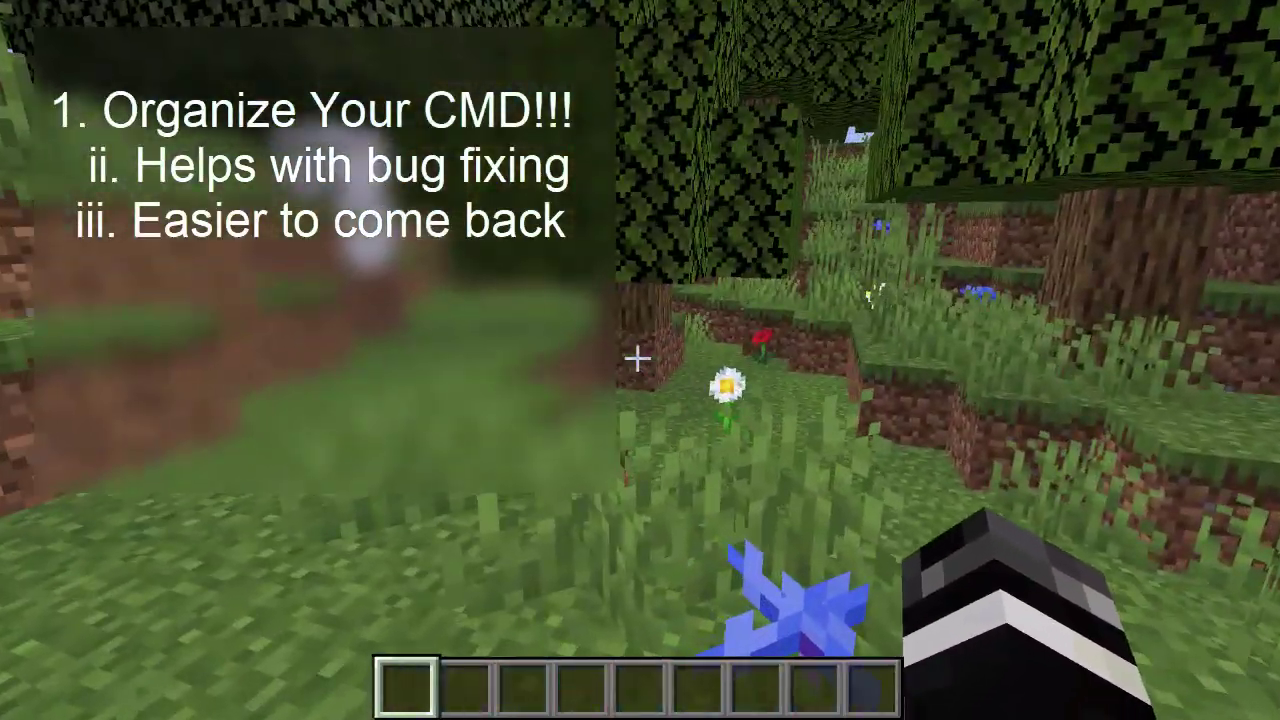
Re-enter the house from the yard, climb the staircase, and come back out through the front door
{"action": "key", "text": "w"}
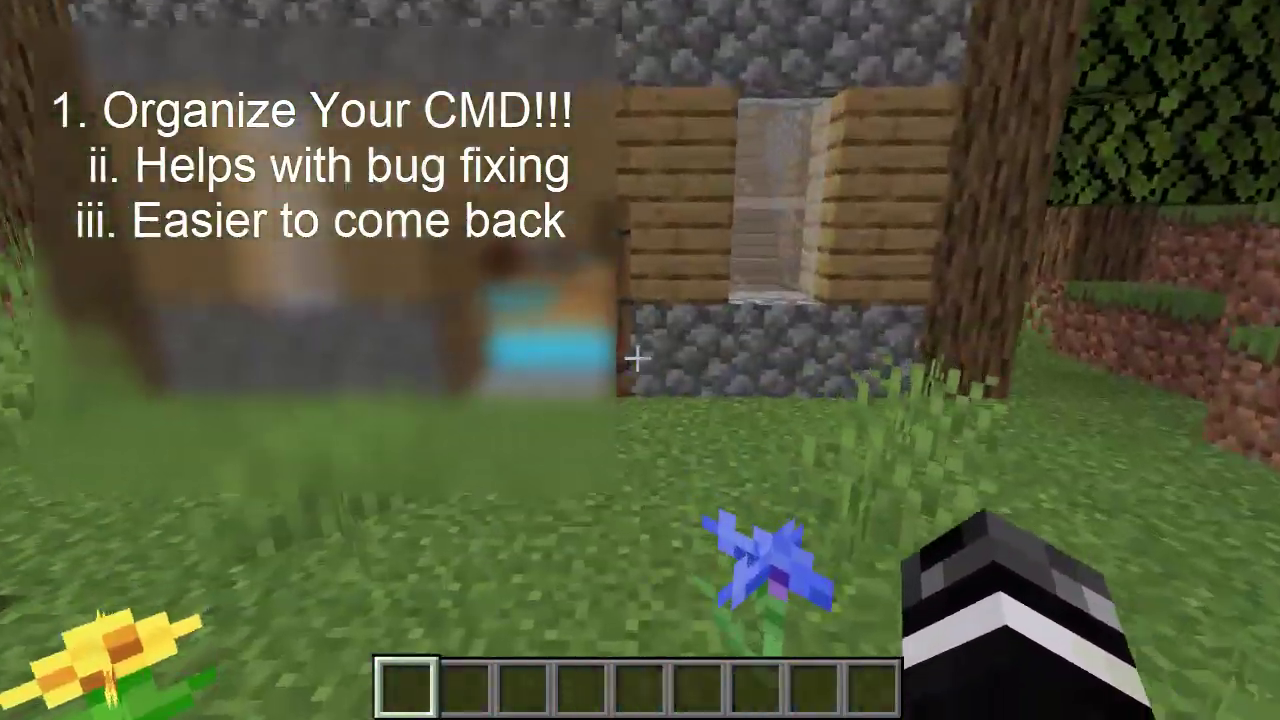
{"action": "key", "text": "w"}
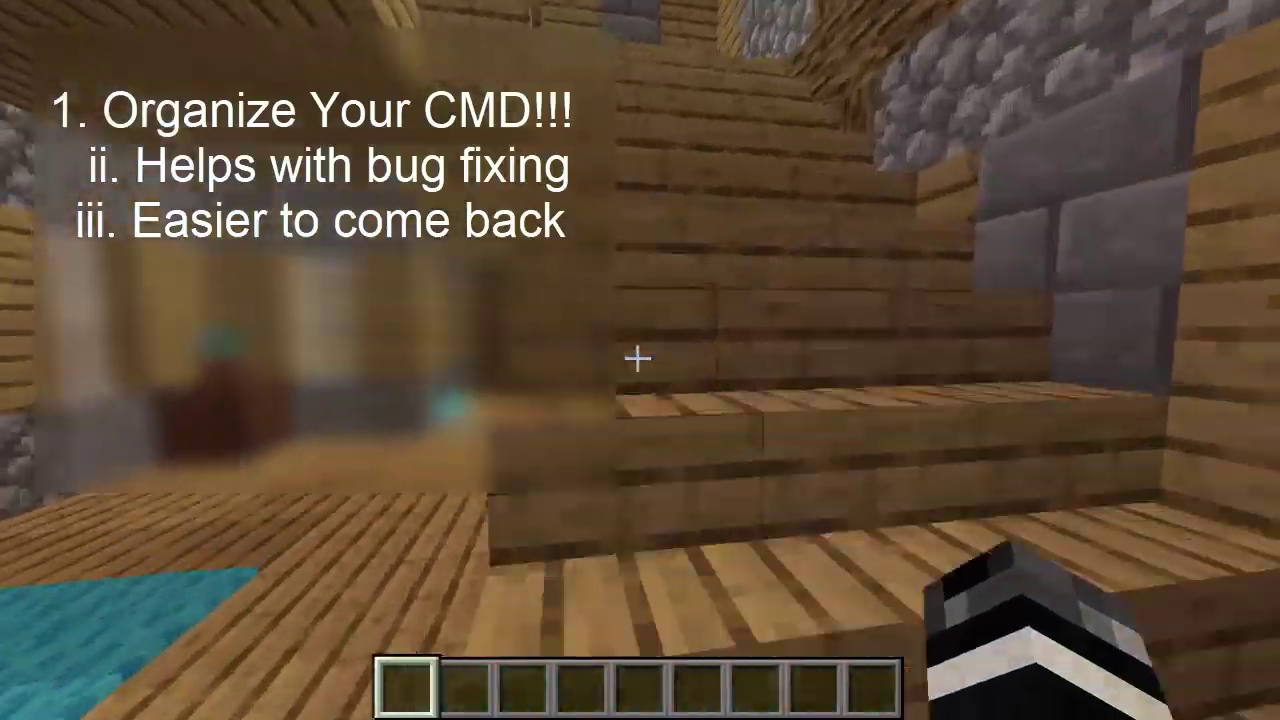
{"action": "key", "text": "w"}
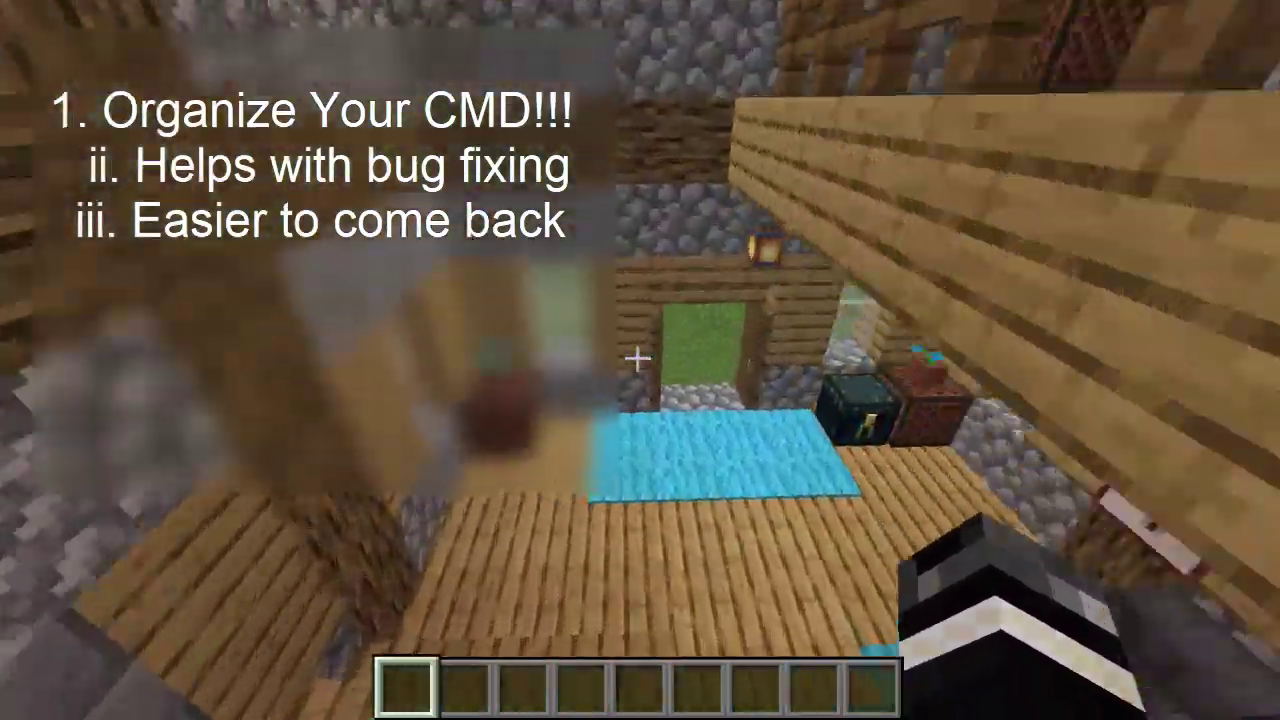
{"action": "key", "text": "w"}
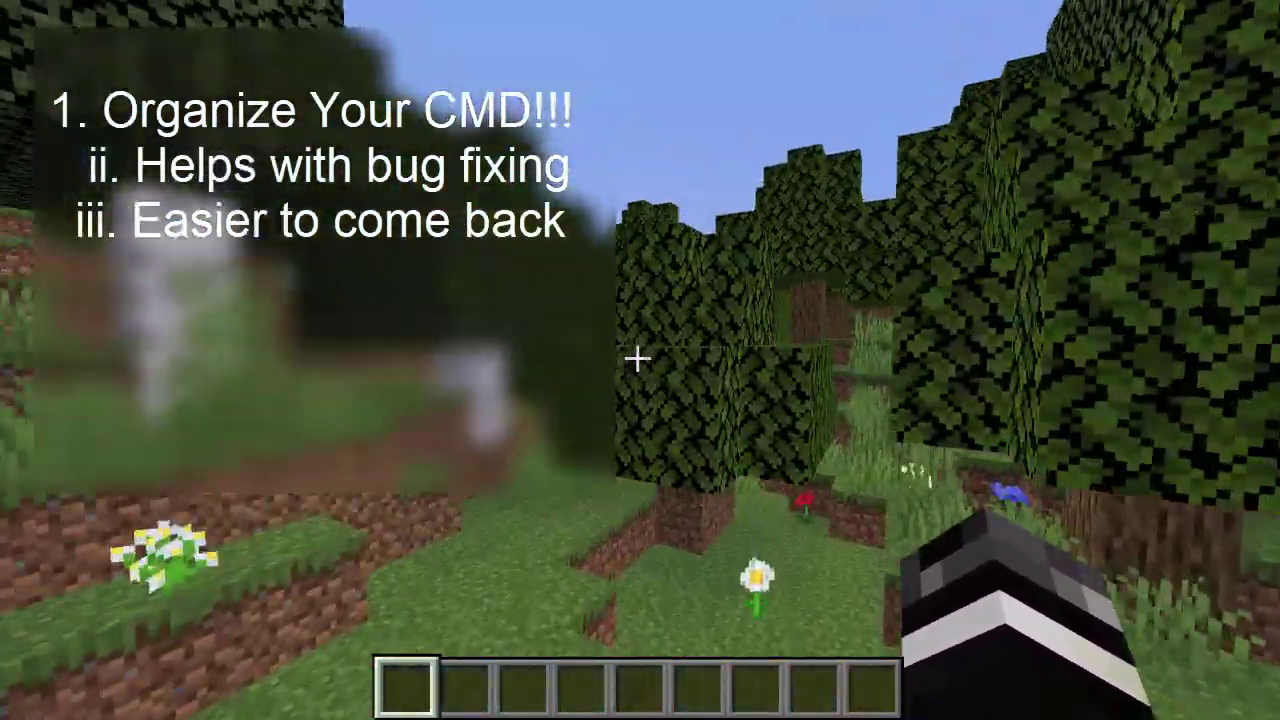
Fly high above the forest and return to the house's open front door
{"action": "key", "text": "space"}
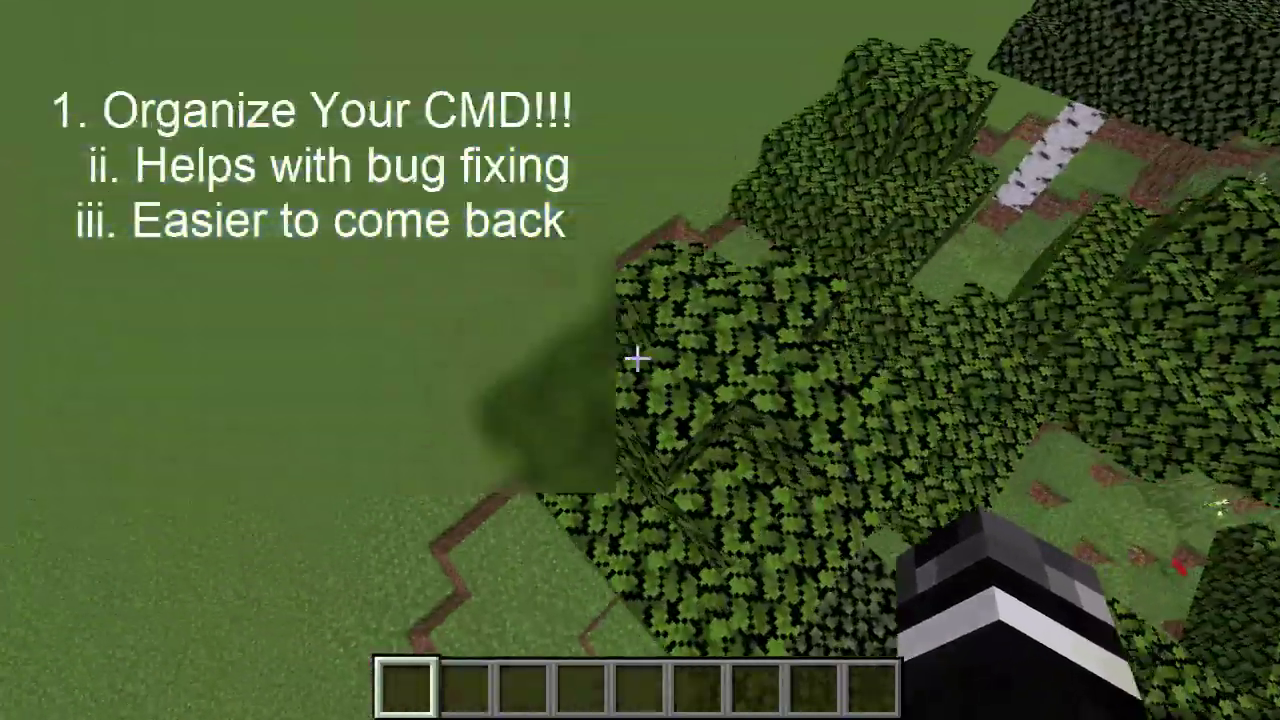
{"action": "key", "text": "w"}
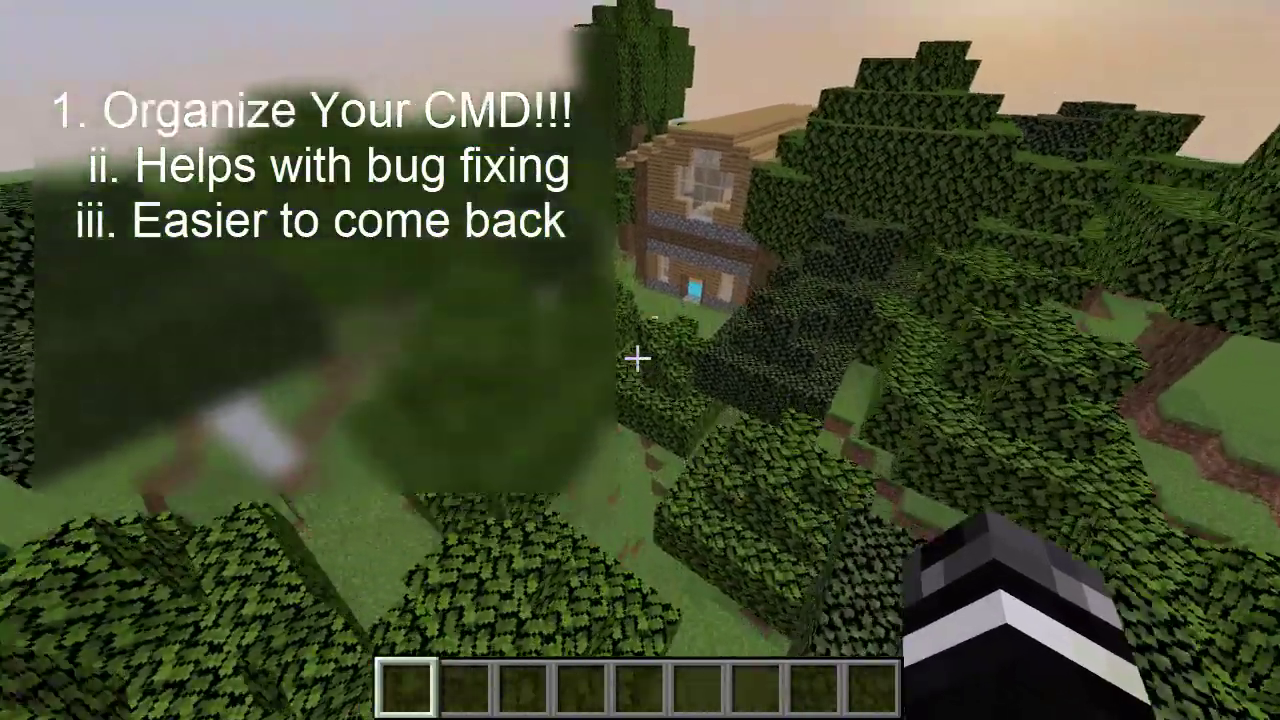
{"action": "key", "text": "w"}
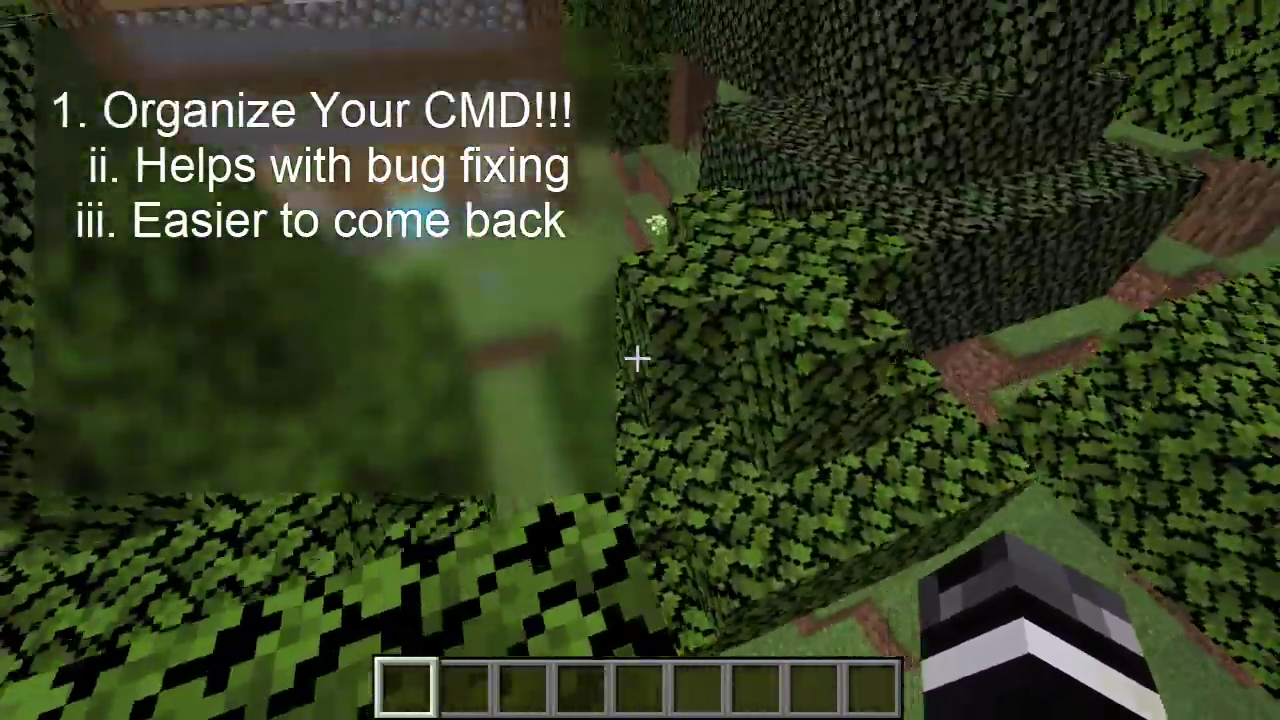
{"action": "key", "text": "w"}
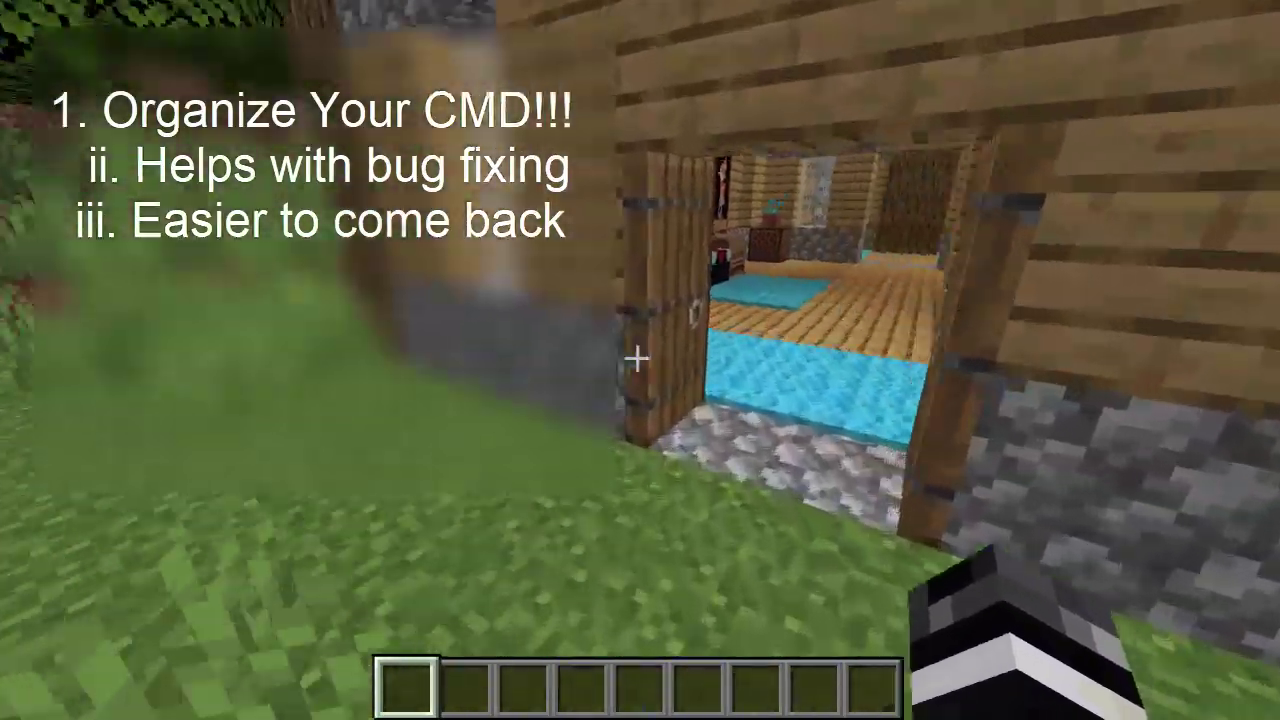
Step into the entrance, leave again, and fly above the trees to view the house's front from the air
{"action": "key", "text": "w"}
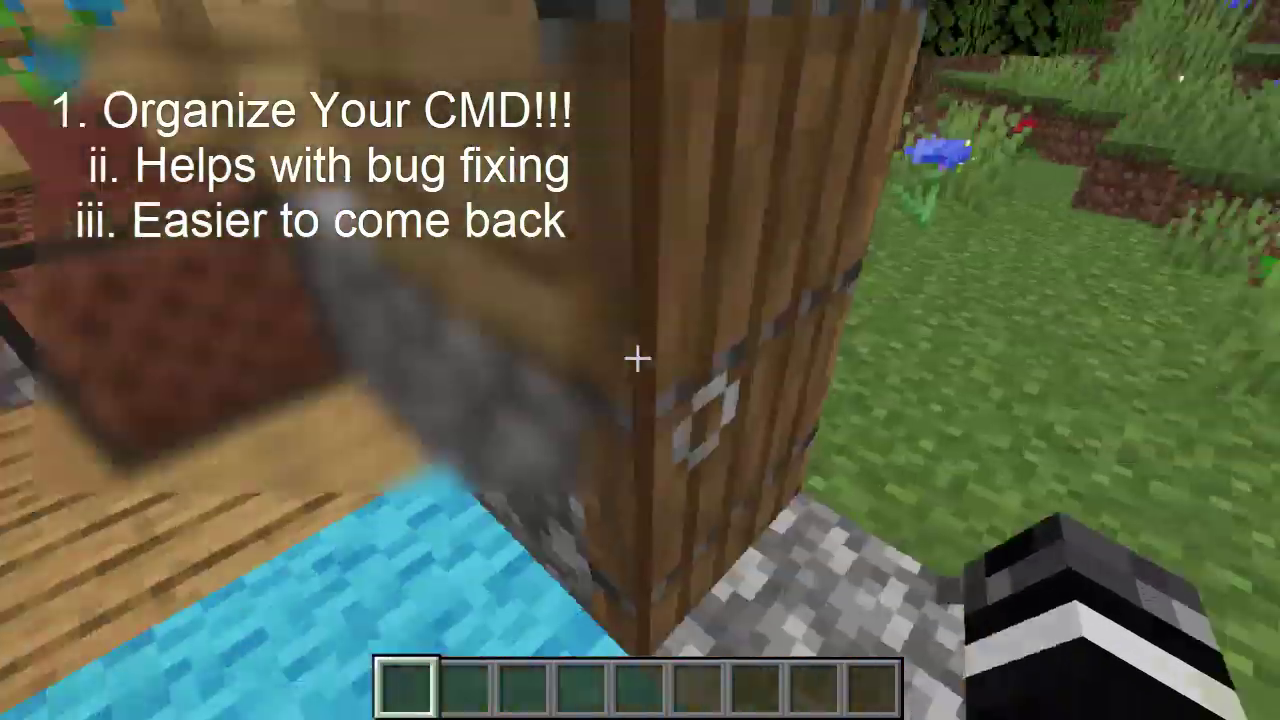
{"action": "key", "text": "w"}
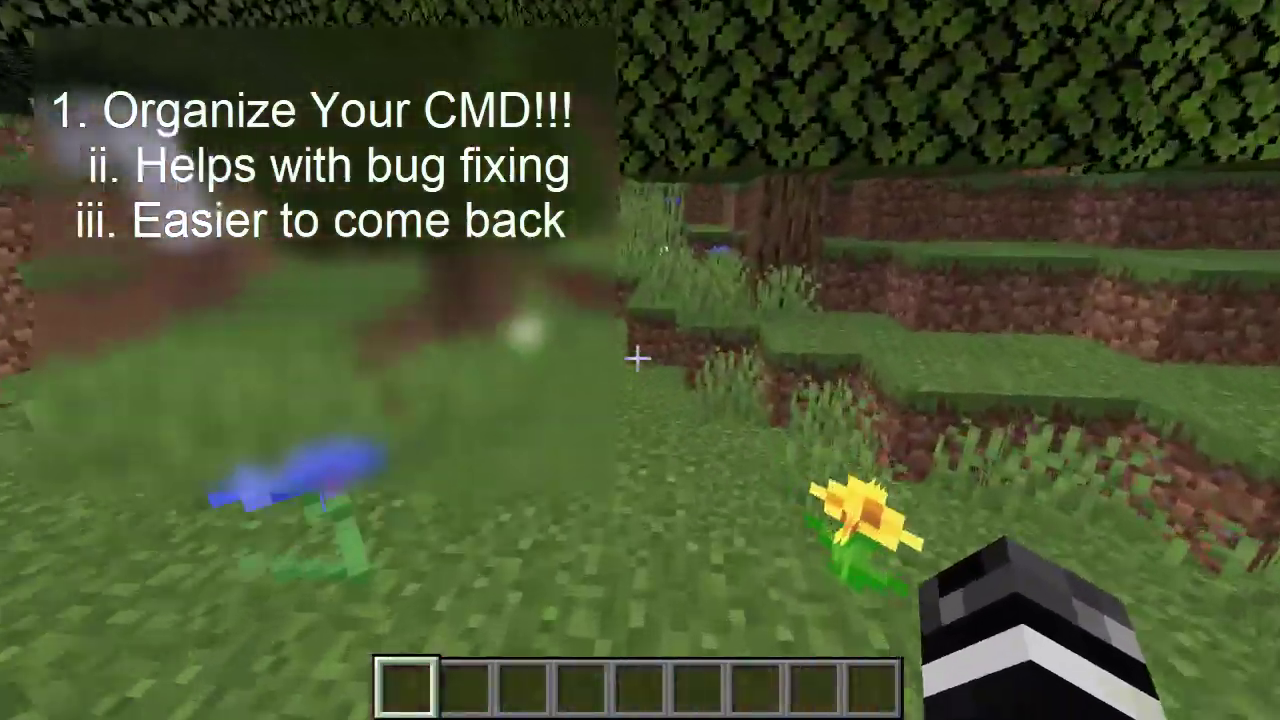
{"action": "key", "text": "space"}
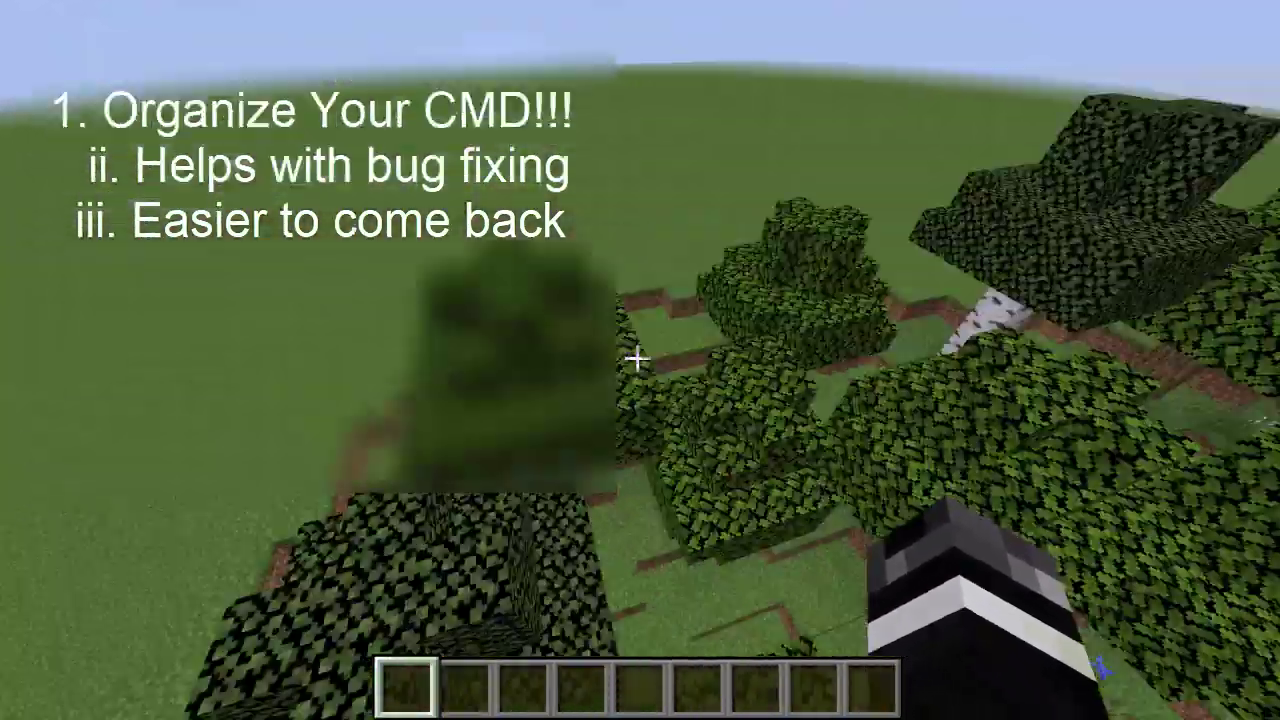
{"action": "key", "text": "w"}
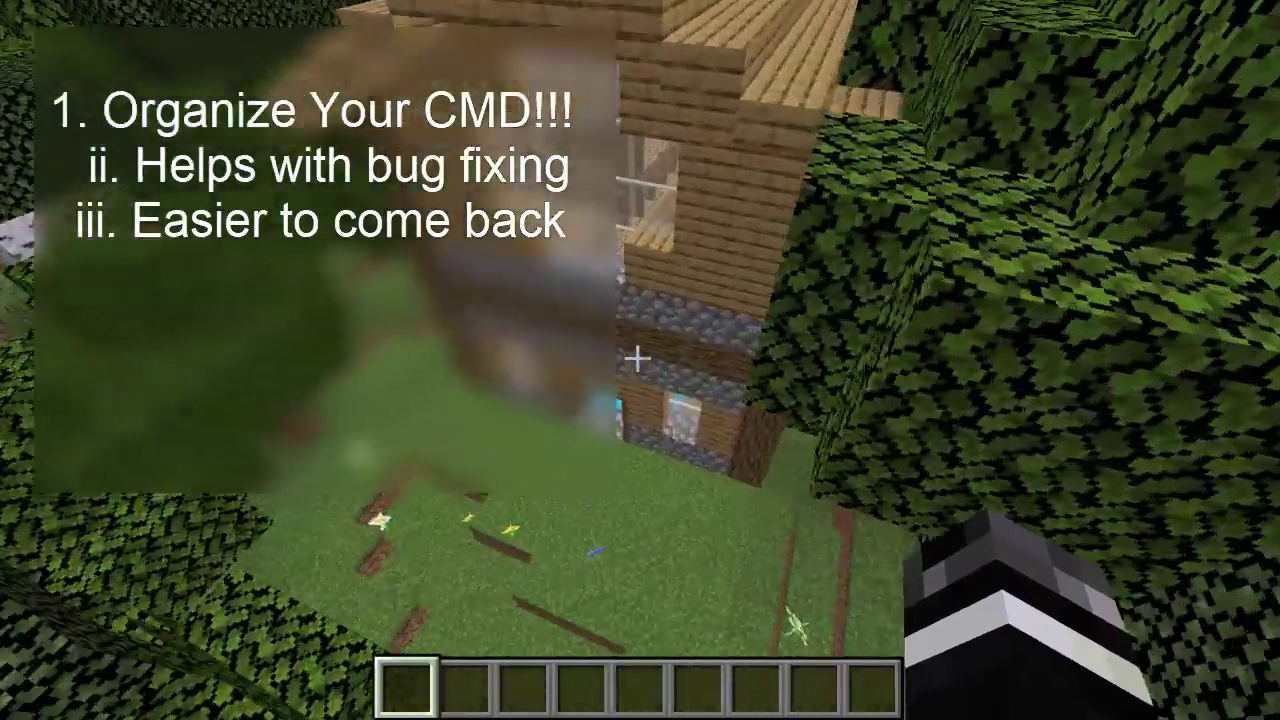
Fly down through the front door, climb to the railed upper floor, and return to the doorway facing the yard
{"action": "key", "text": "w"}
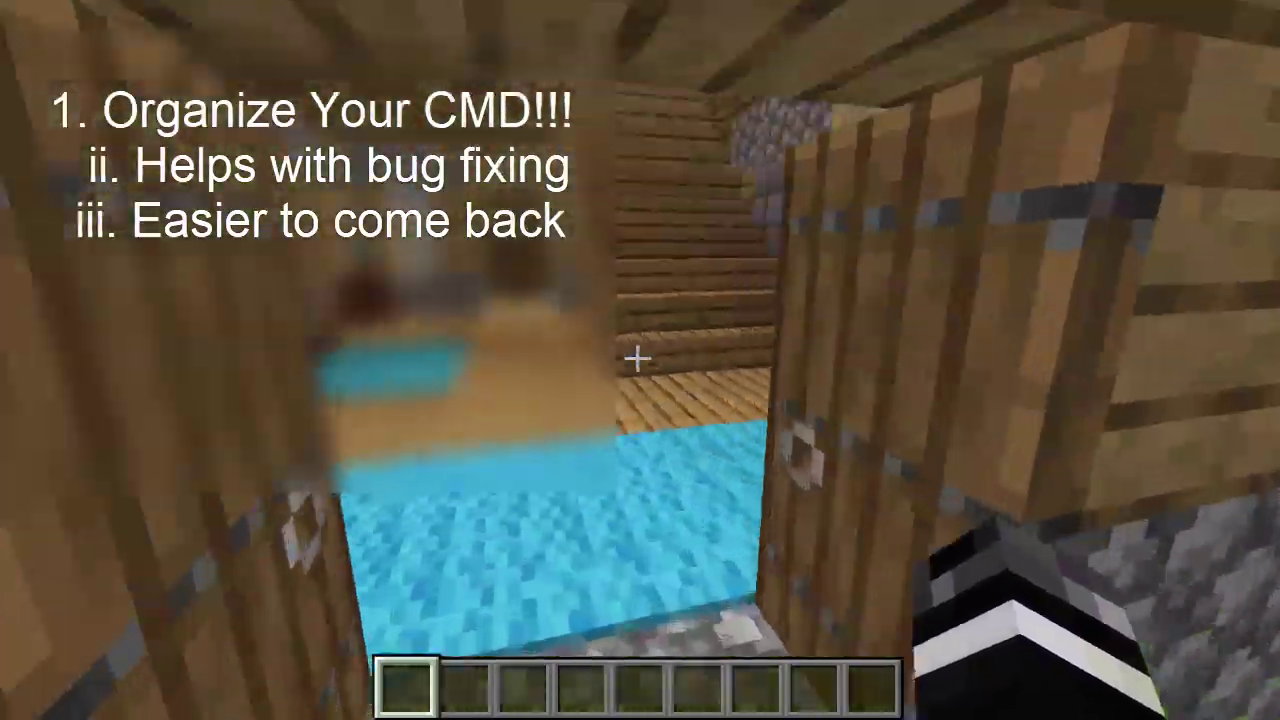
{"action": "key", "text": "w"}
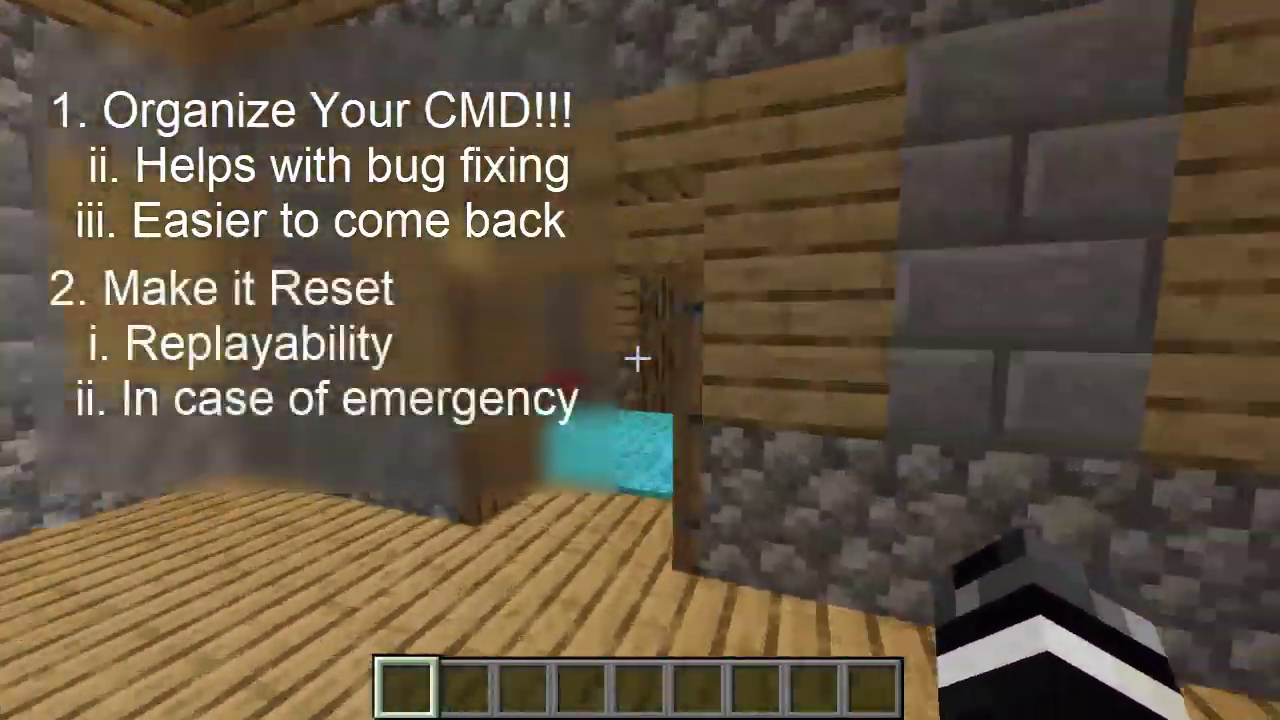
{"action": "key", "text": "w"}
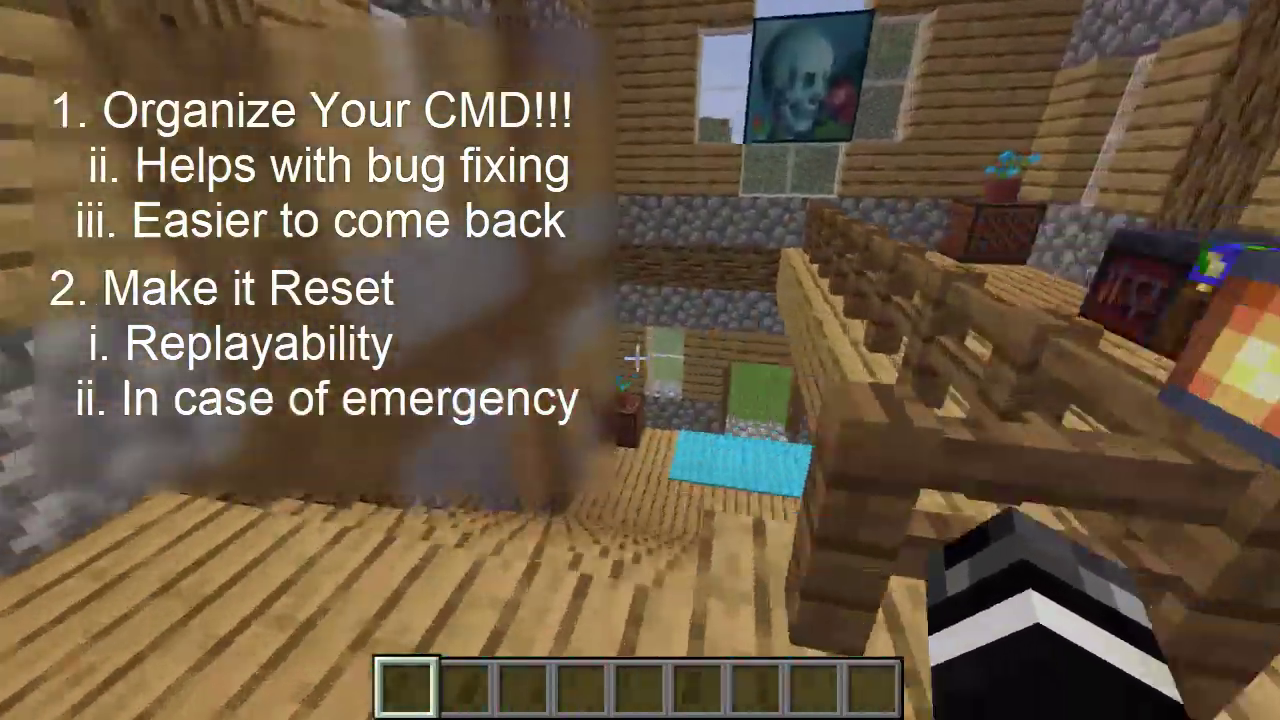
{"action": "key", "text": "w"}
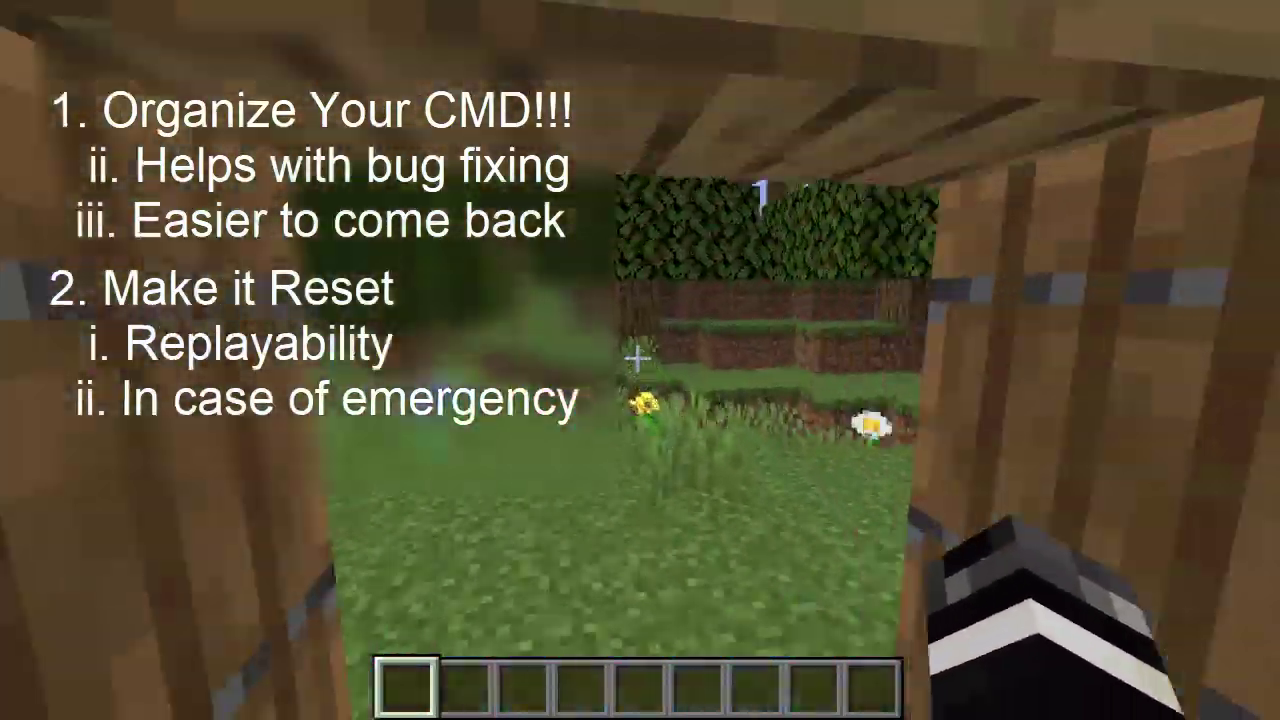
Fly out above the trees to view the house from the air and descend to the grassy forest floor
{"action": "key", "text": "space"}
{"action": "key", "text": "w"}
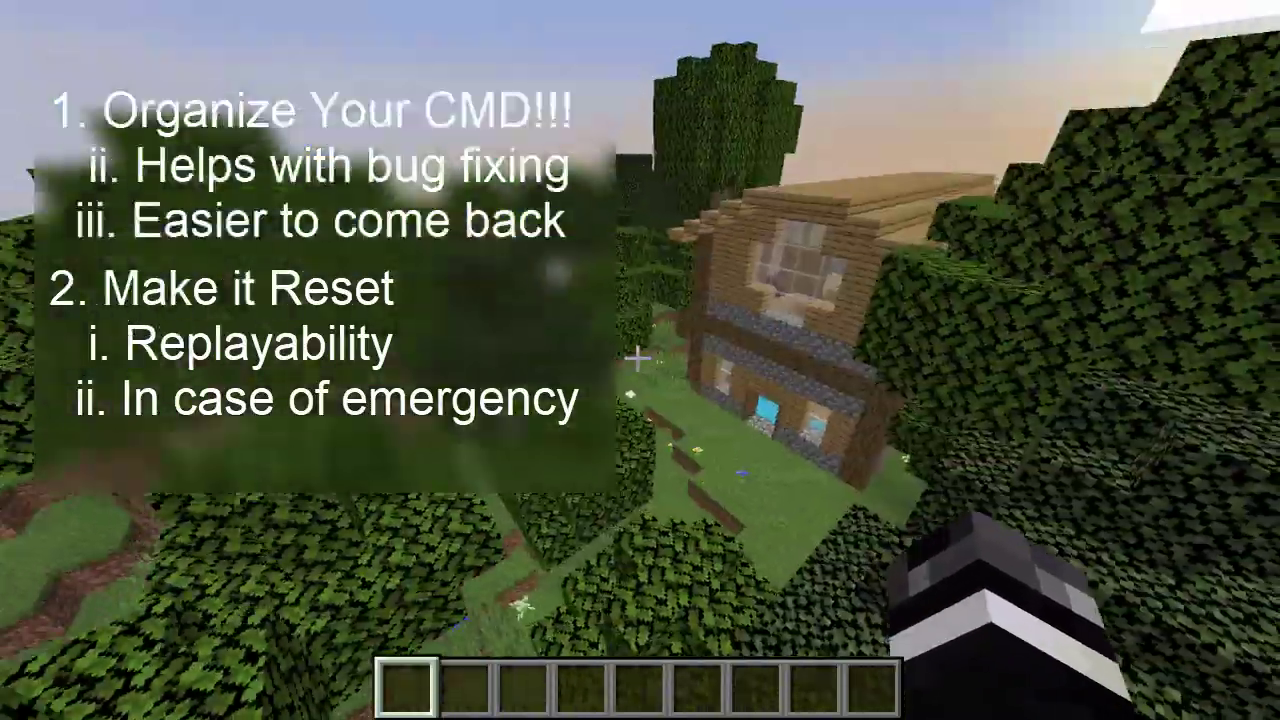
{"action": "key", "text": "w"}
{"action": "key", "text": "shift"}
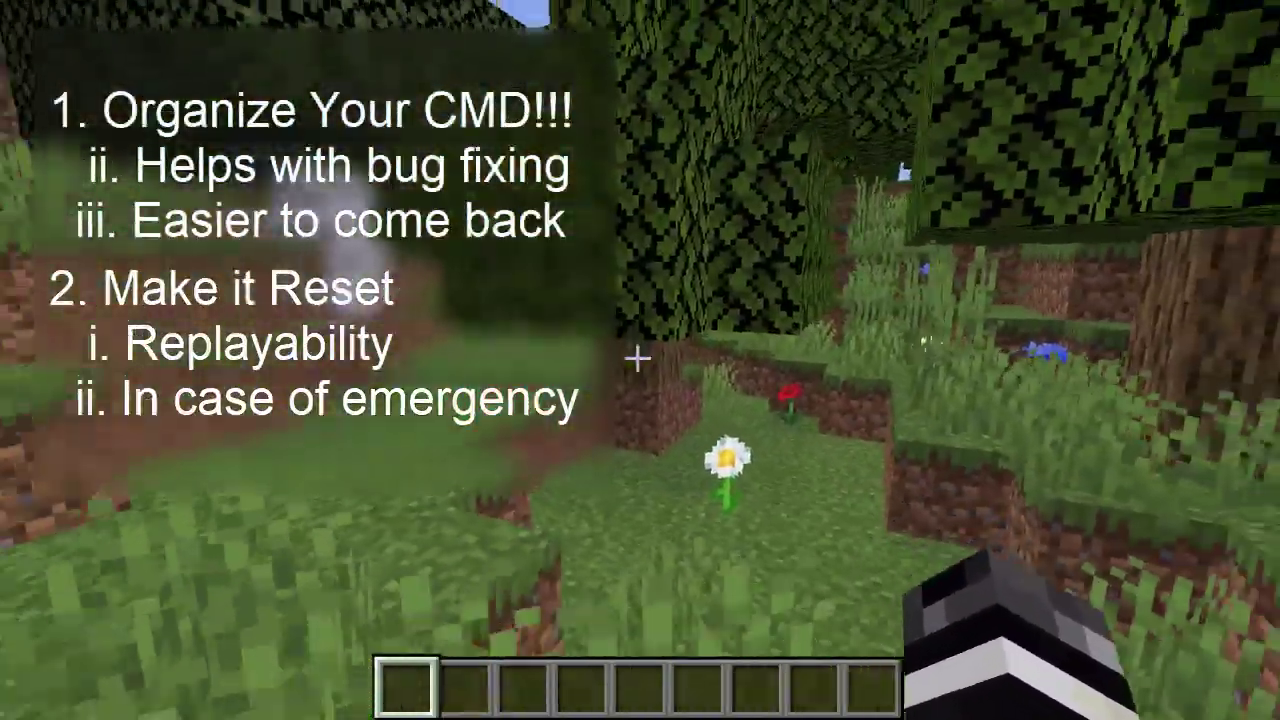
Return across the yard into the house, turn back at the open front door, and take off again
{"action": "key", "text": "s"}
{"action": "key", "text": "w"}
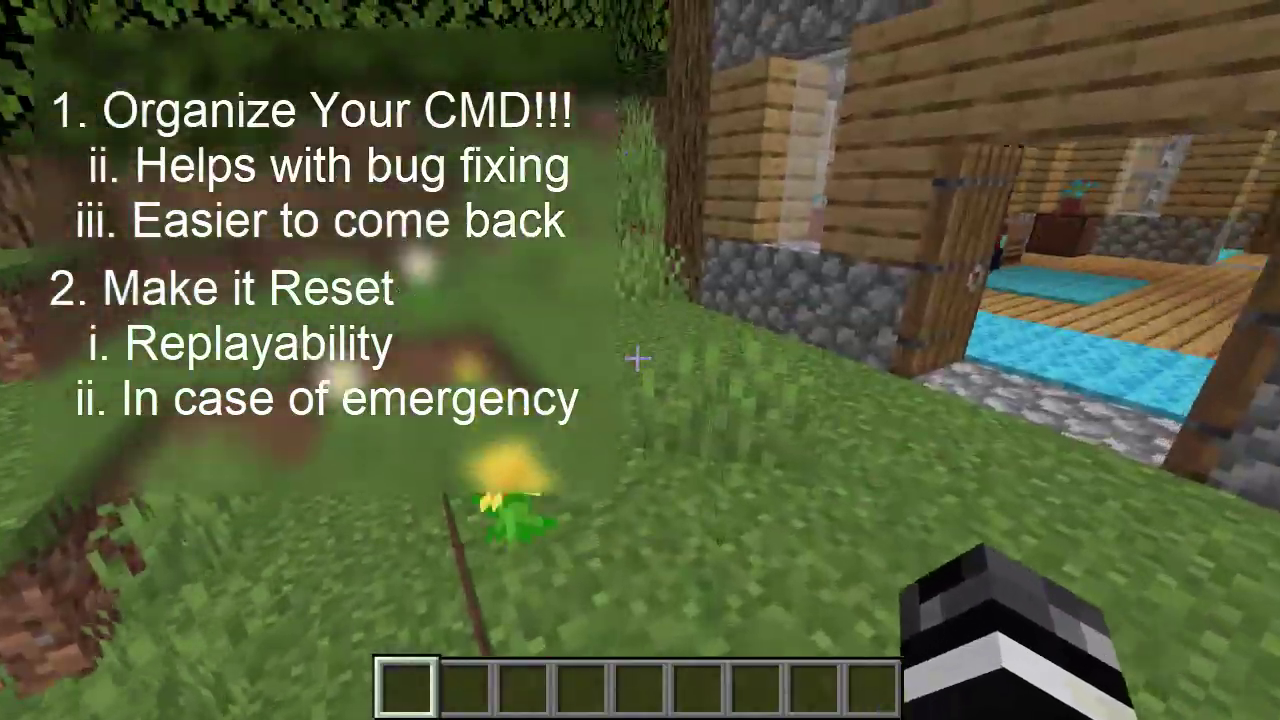
{"action": "key", "text": "w"}
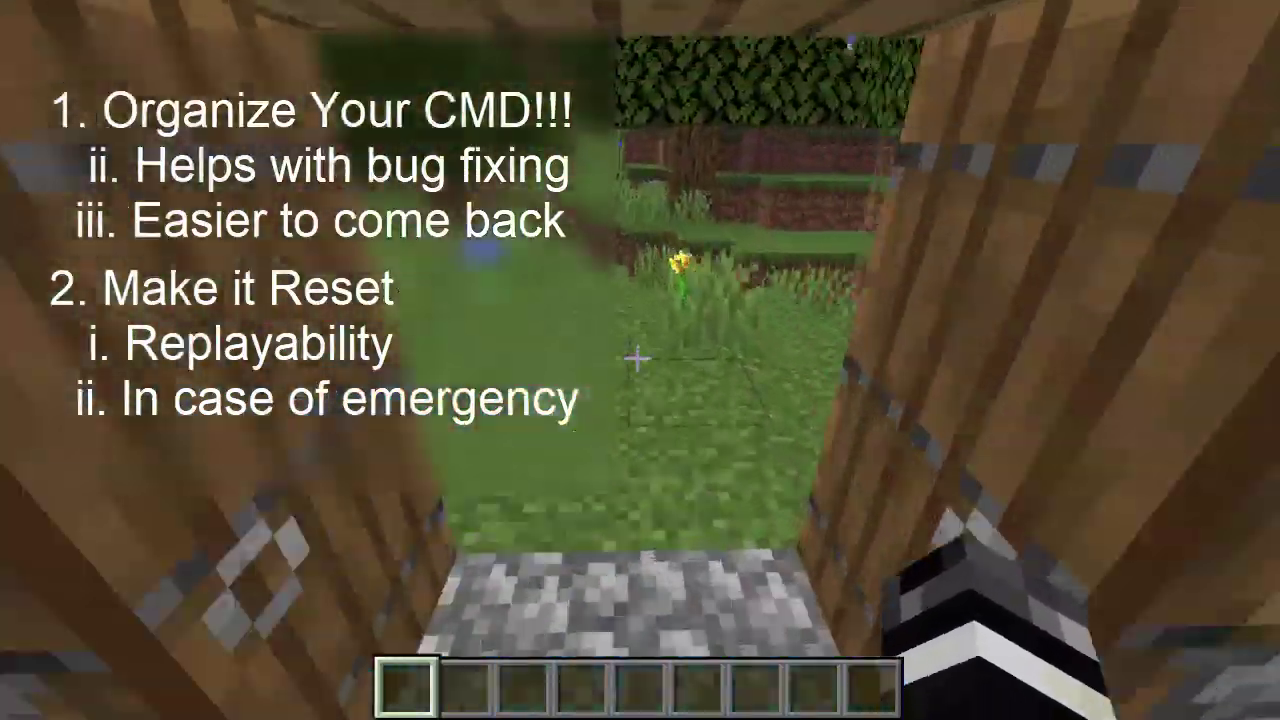
{"action": "key", "text": "space"}
{"action": "key", "text": "space"}
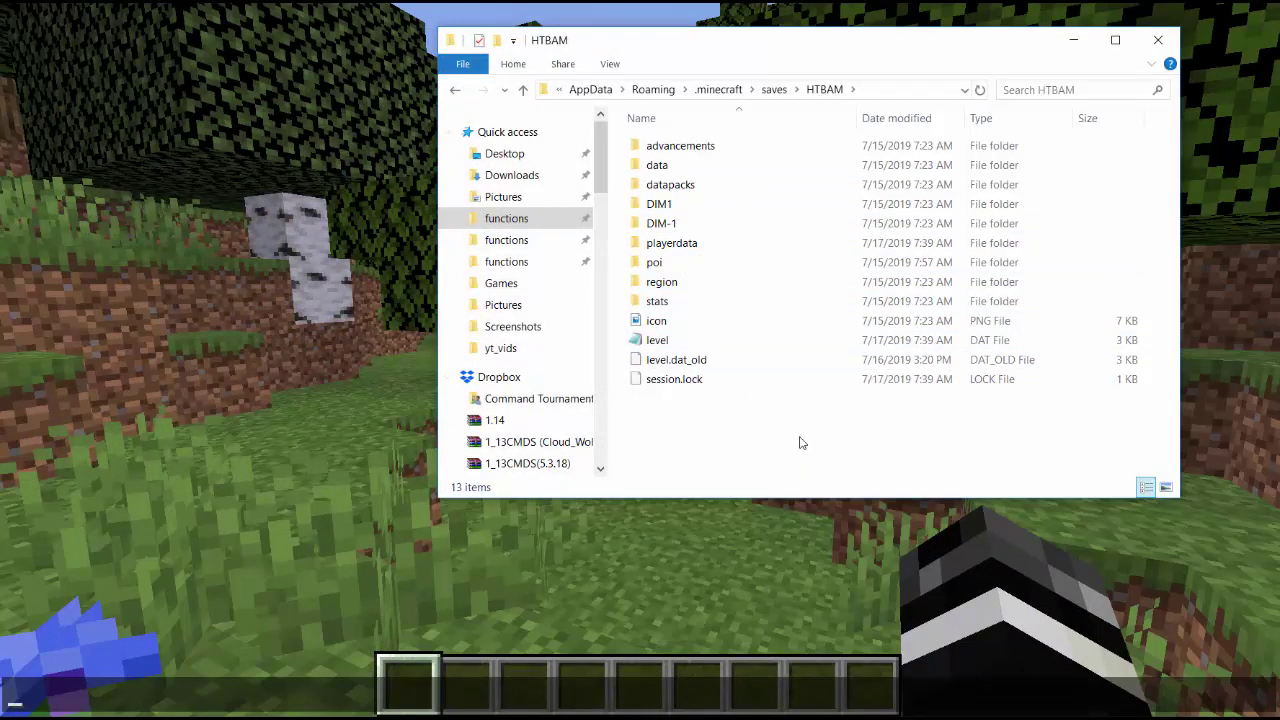
Open the name of the starter_pack folder for editing in the HTBAM world's datapacks folder
{"action": "left_click_drag", "start_coordinate": [816, 467], "coordinate": [791, 310]}
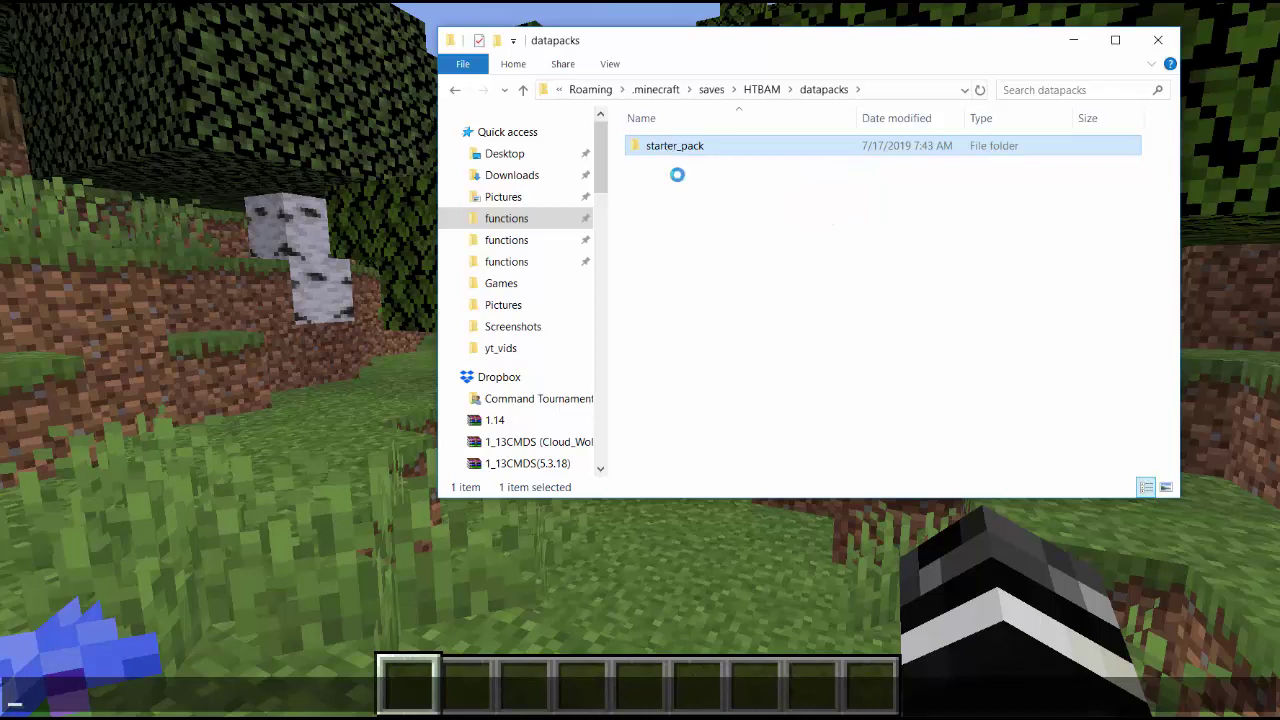
{"action": "right_click", "coordinate": [669, 147]}
{"action": "left_click", "coordinate": [718, 605]}
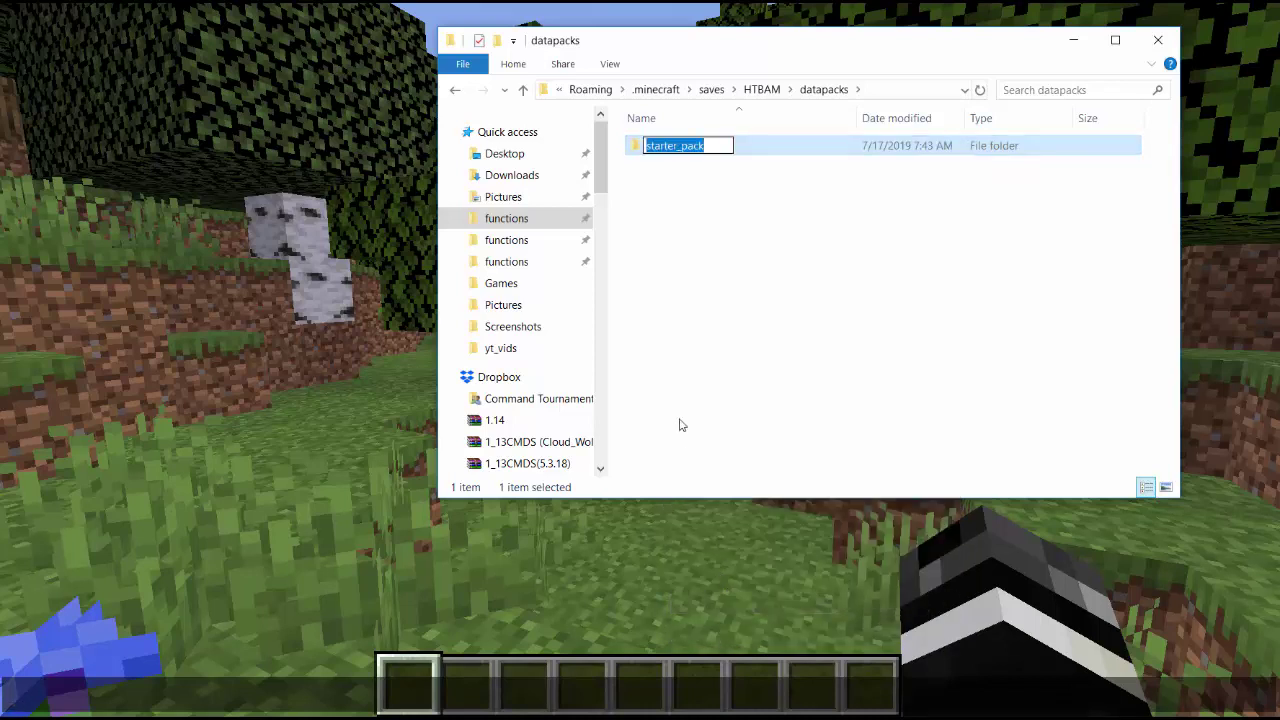